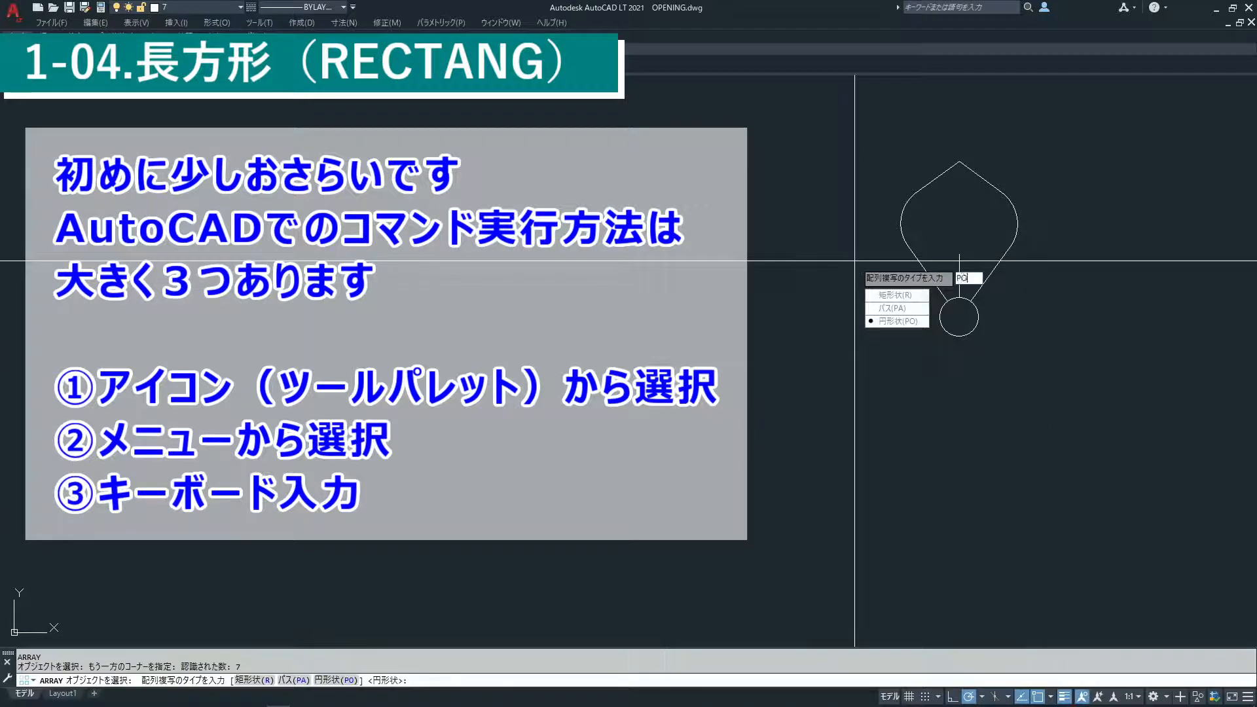
Create a polar array of the petal shape around the small circle's centre with 5 items
left_click(898, 321)
left_click(959, 316)
type("i")
key("Return")
type("5")
key("Return")
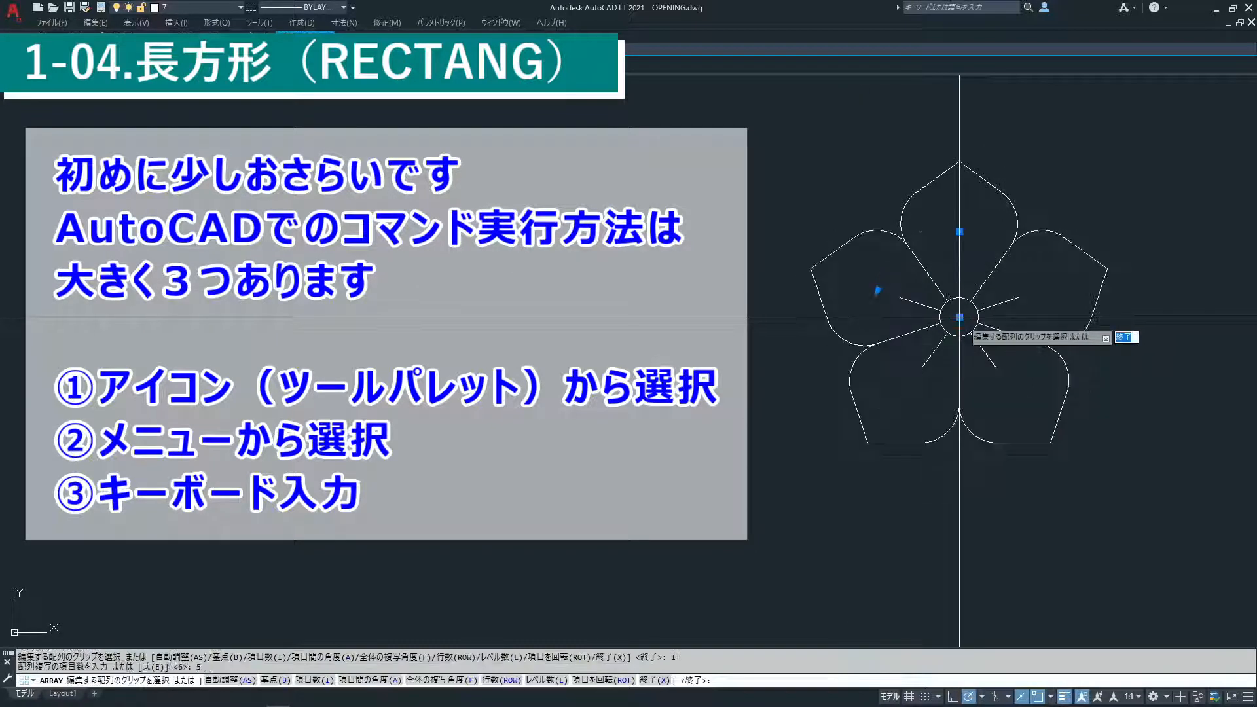
key("Return")
Draw a six-sided inscribed polygon centred on the flower's middle circle, with one vertex straight up and a radius of about 92
type("z")
key("Return")
key("Return")
left_click_drag(916, 224, 974, 339)
key("Escape")
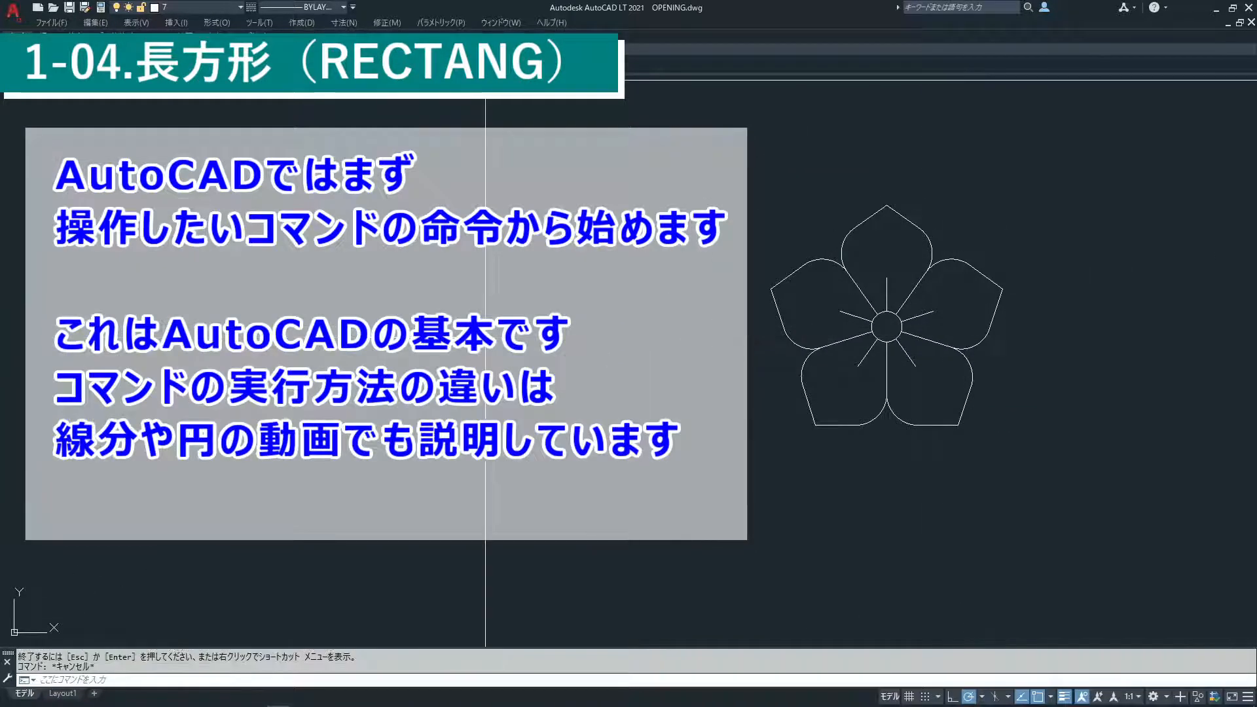
left_click(344, 22)
mouse_move(302, 22)
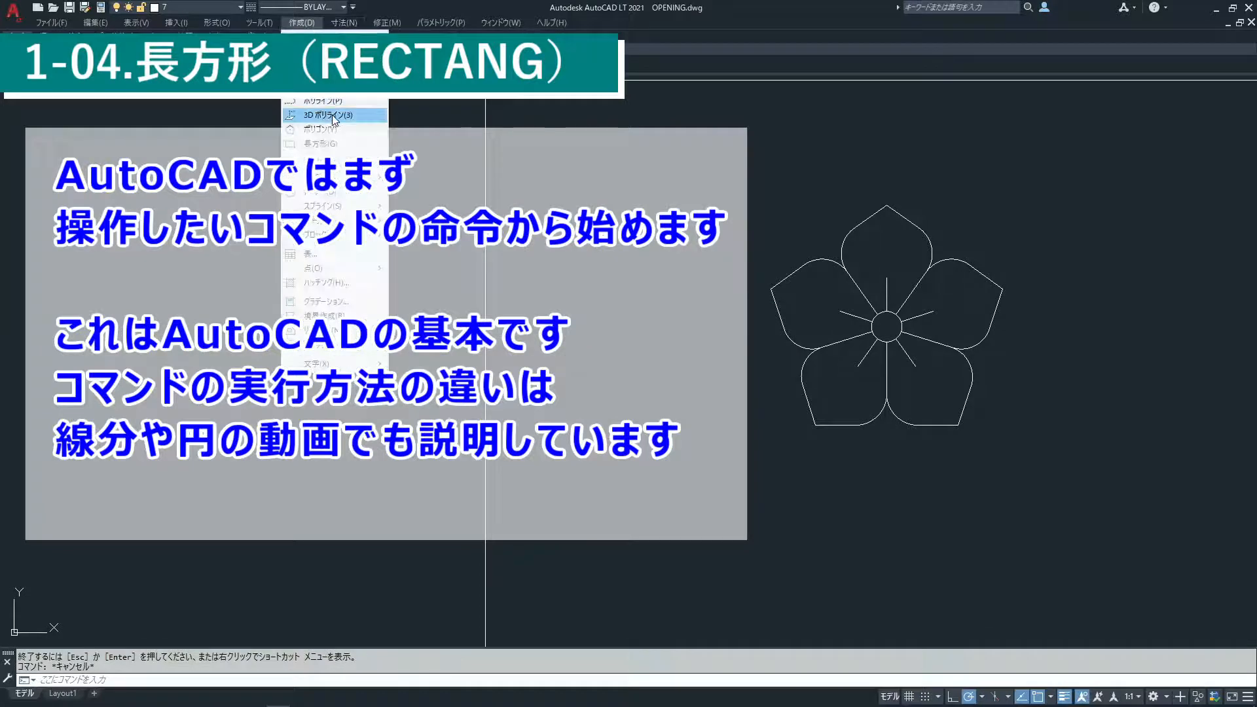
left_click(319, 129)
type("6")
key("Return")
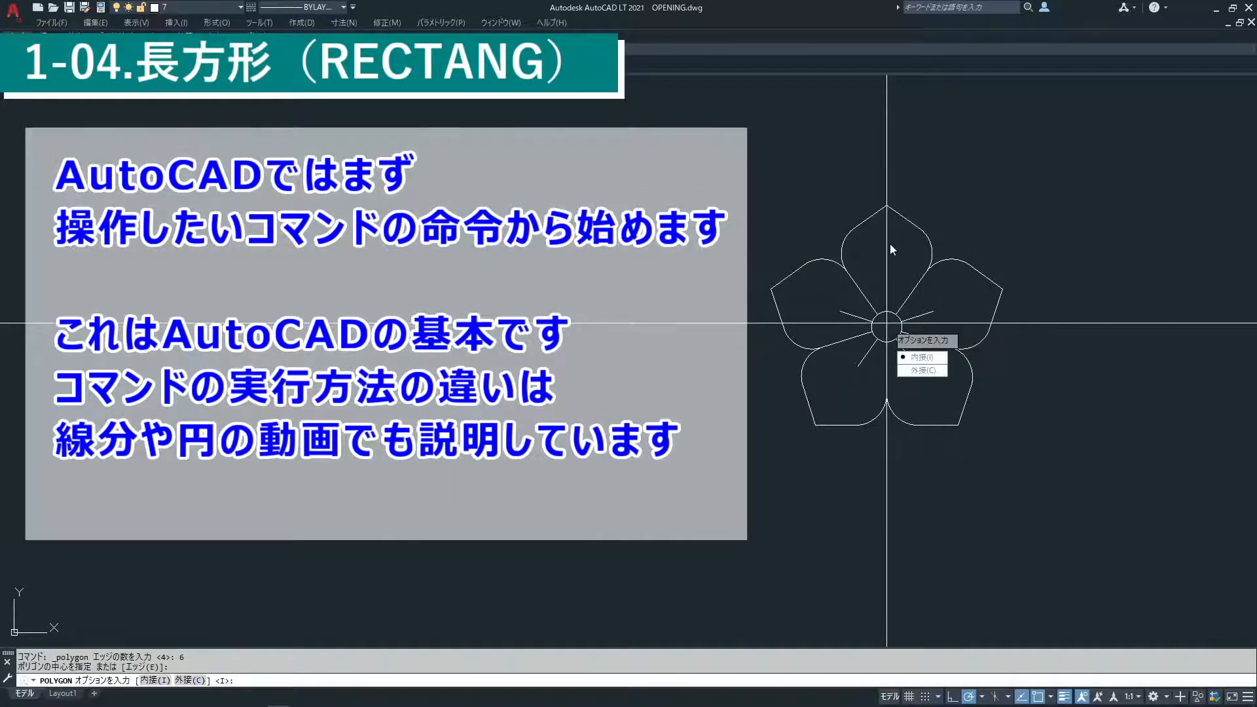
left_click(886, 326)
key("Return")
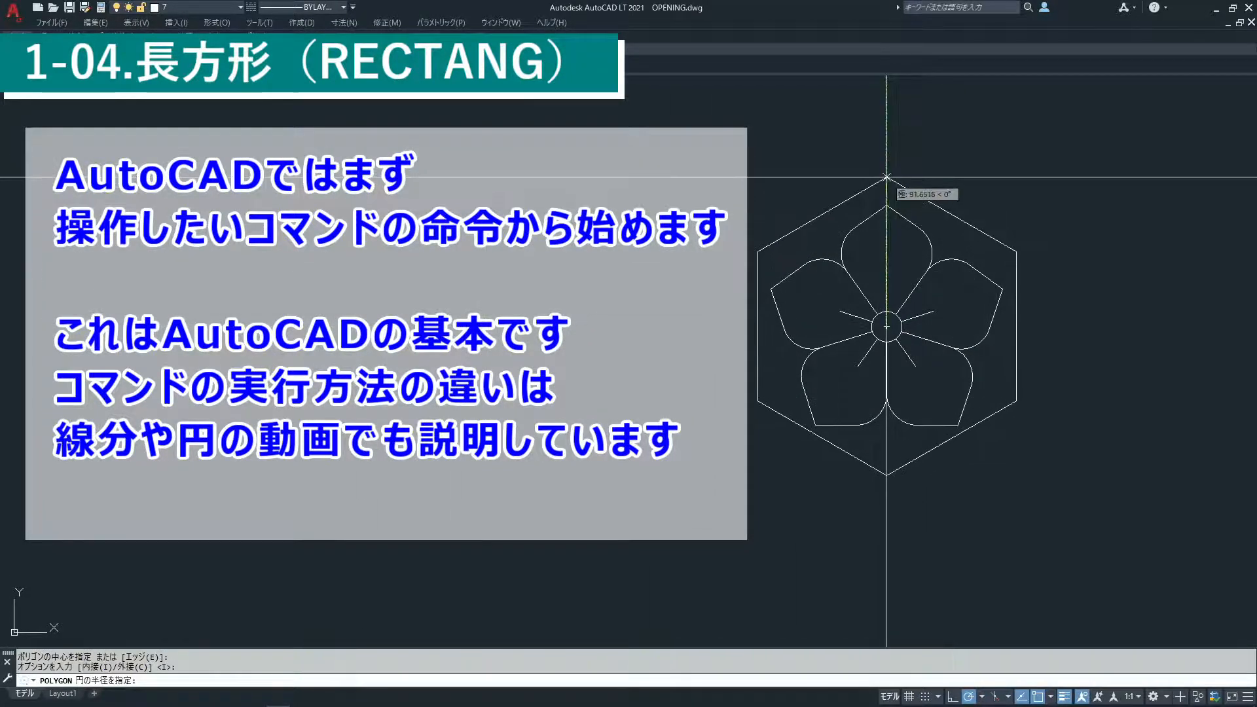
left_click(886, 177)
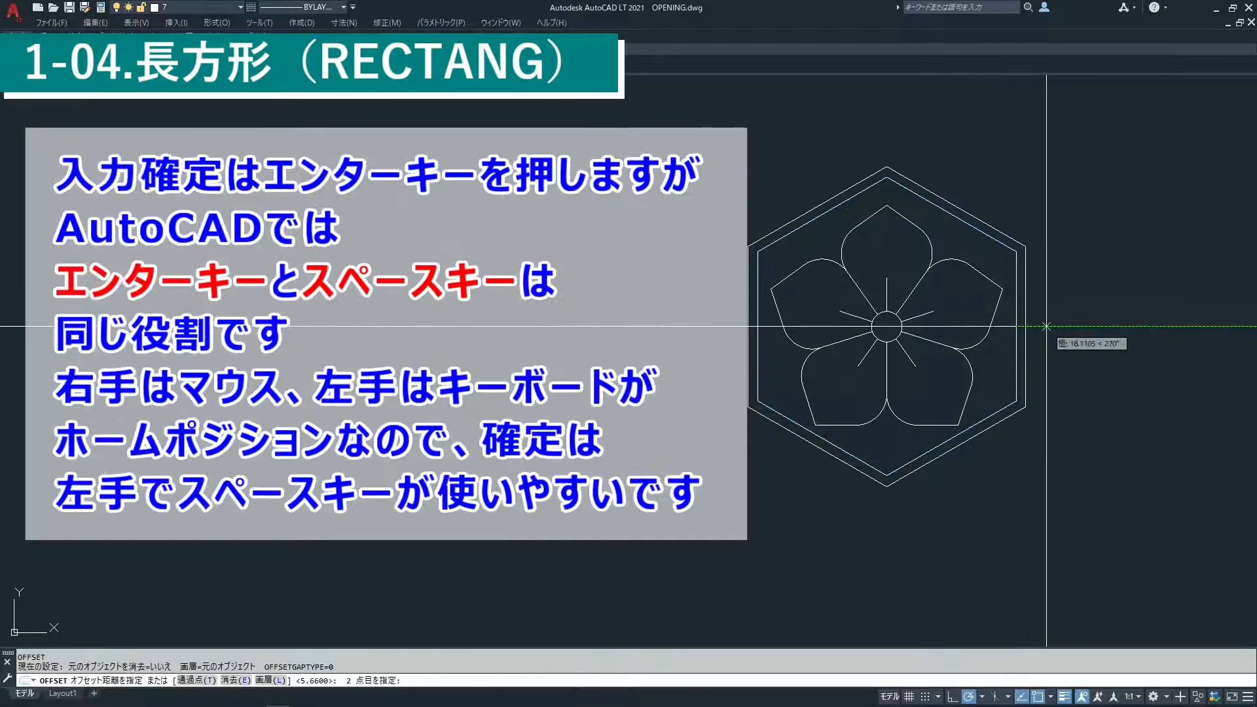
Offset the innermost hexagon outward by a picked distance to create a large outer hexagon around the flower emblem
left_click(1063, 325)
left_click(1016, 332)
left_click(1052, 323)
key("space")
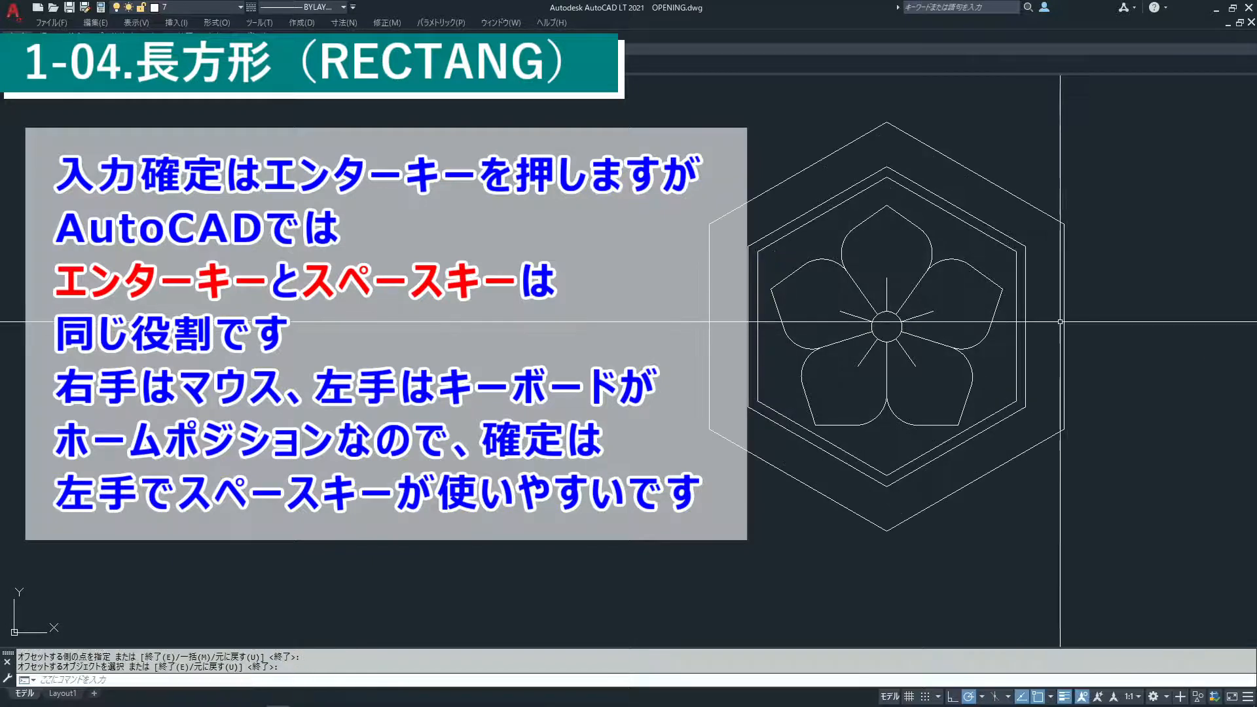
Hatch the band between the two outermost hexagons with the SOLID pattern
key("Escape")
type("bh")
key("space")
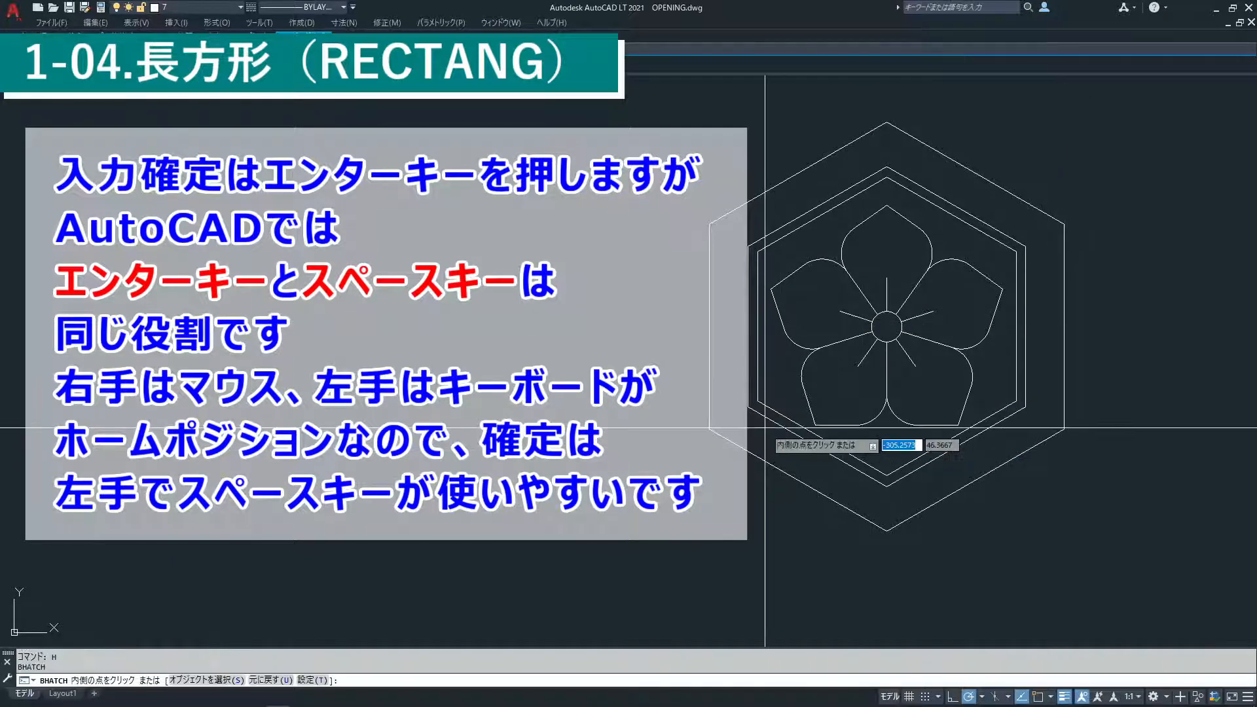
key("Escape")
type("h")
key("space")
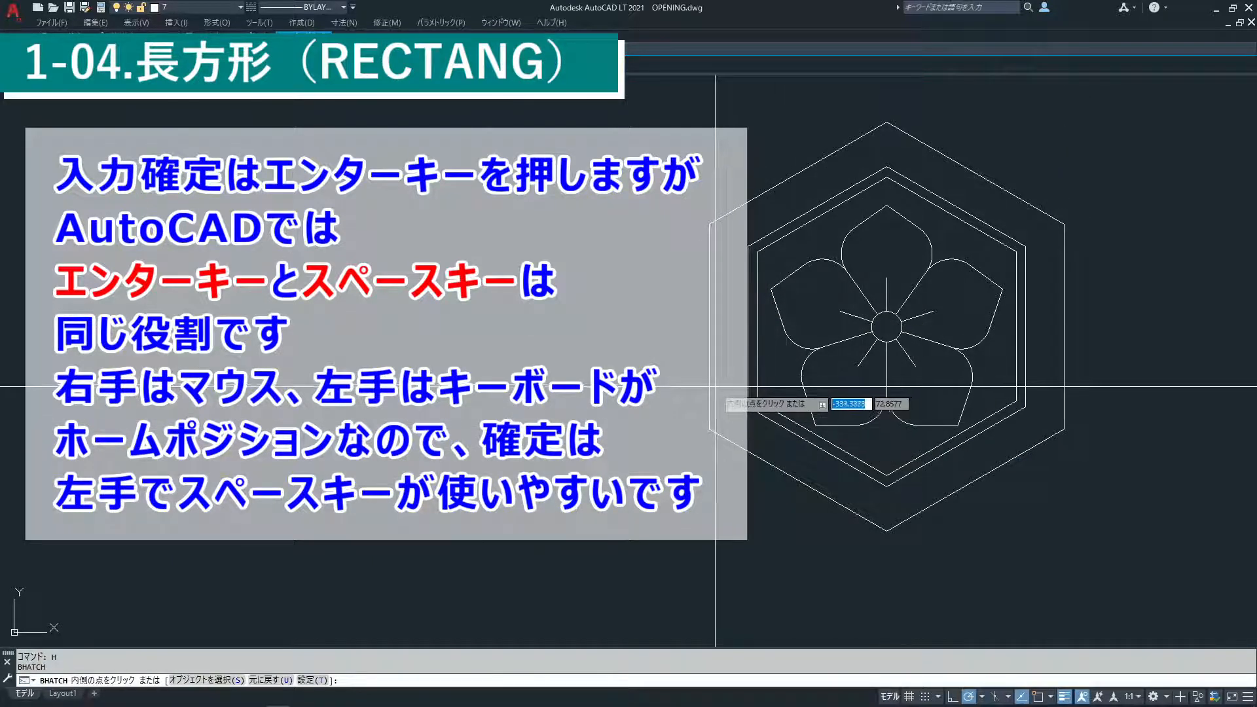
type("t")
key("space")
left_click(800, 190)
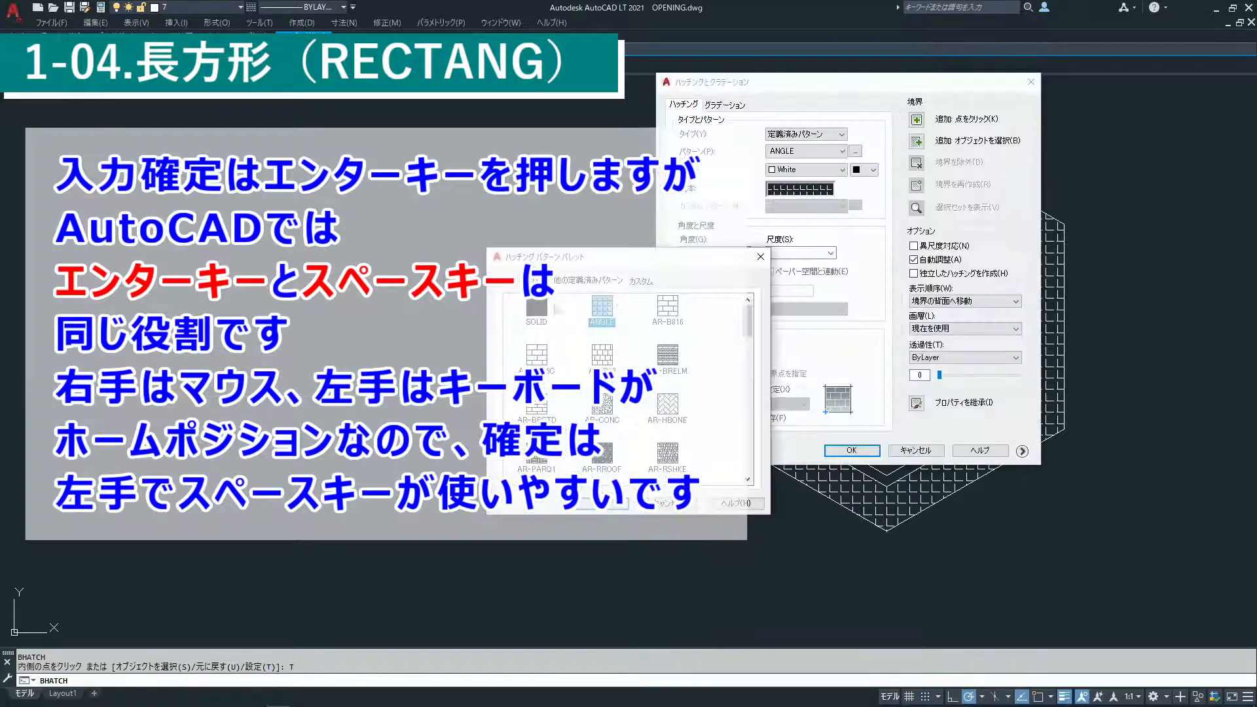
double_click(537, 309)
left_click(850, 449)
left_click(861, 494)
key("space")
type("p")
key("space")
left_click_drag(652, 554, 739, 585)
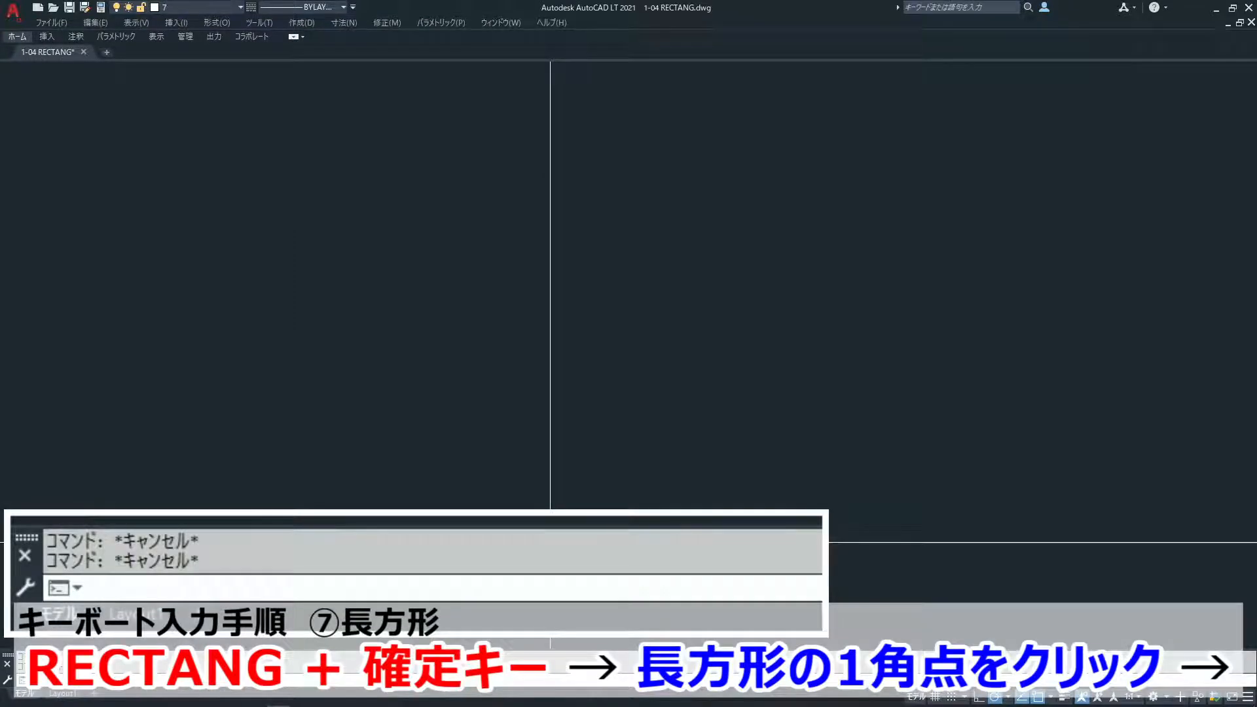
Draw a plain rectangle in the upper-left area of the empty drawing with RECTANG by picking two opposite corners
type("REC")
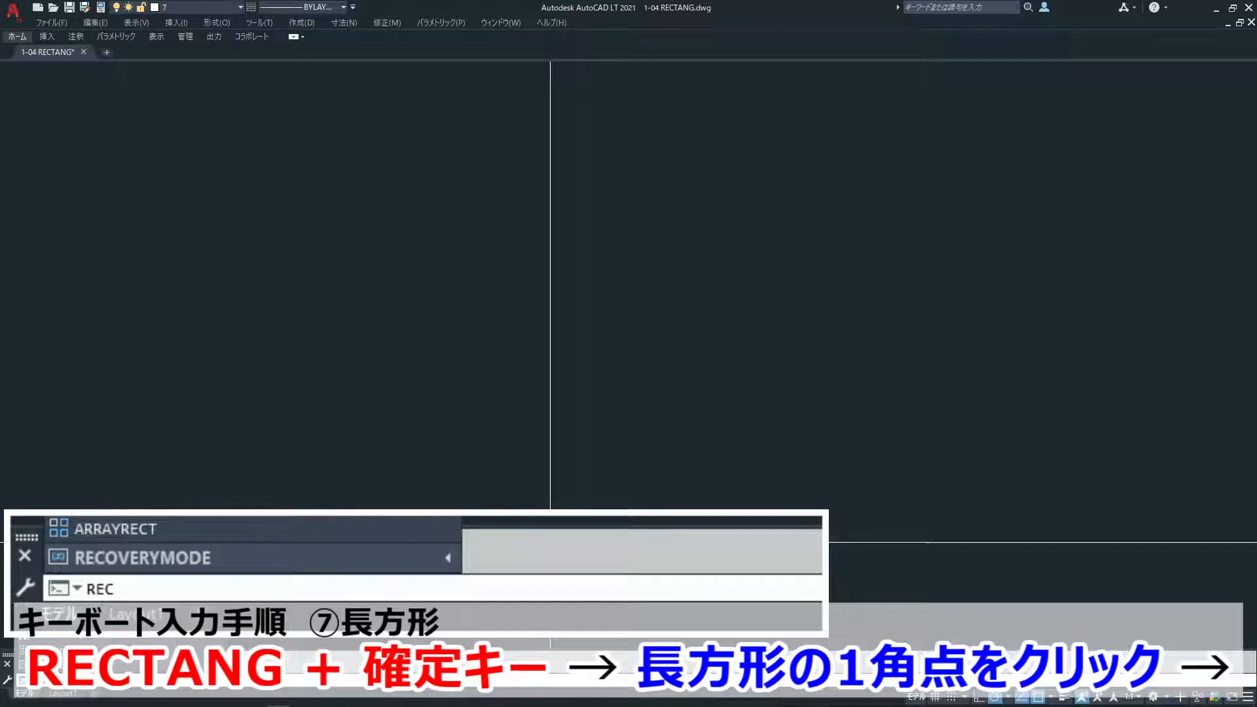
type("TANG")
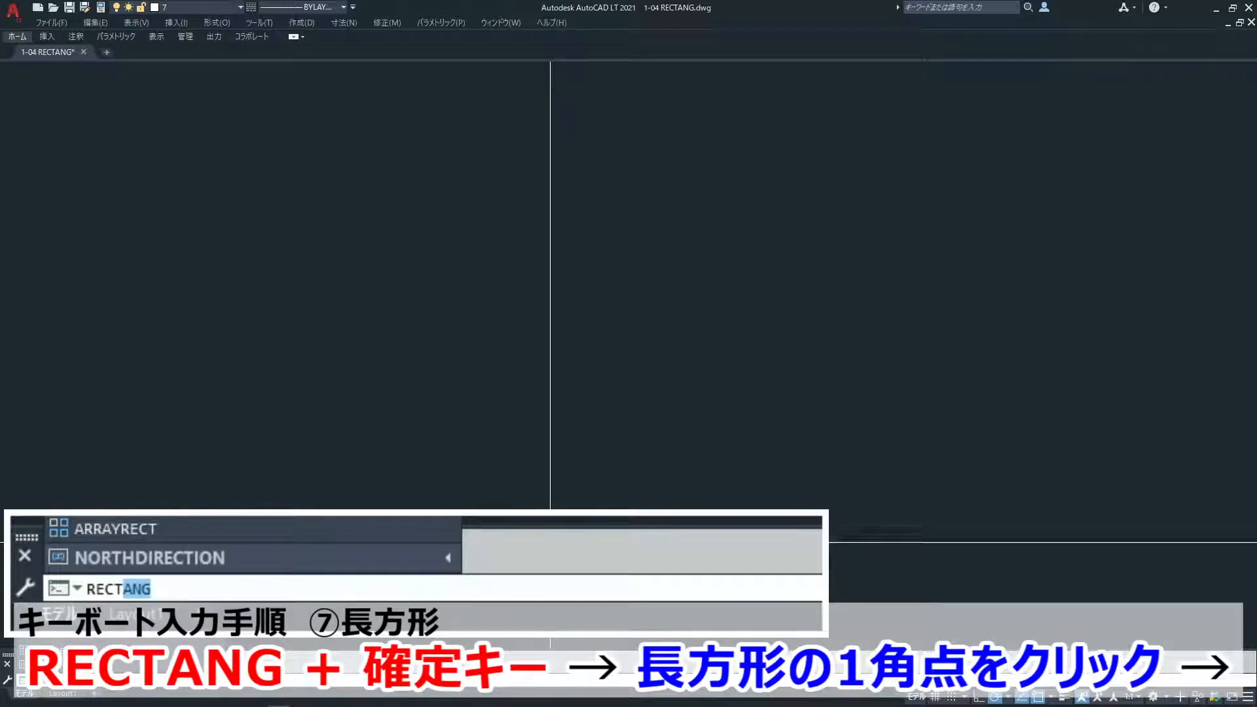
key("Return")
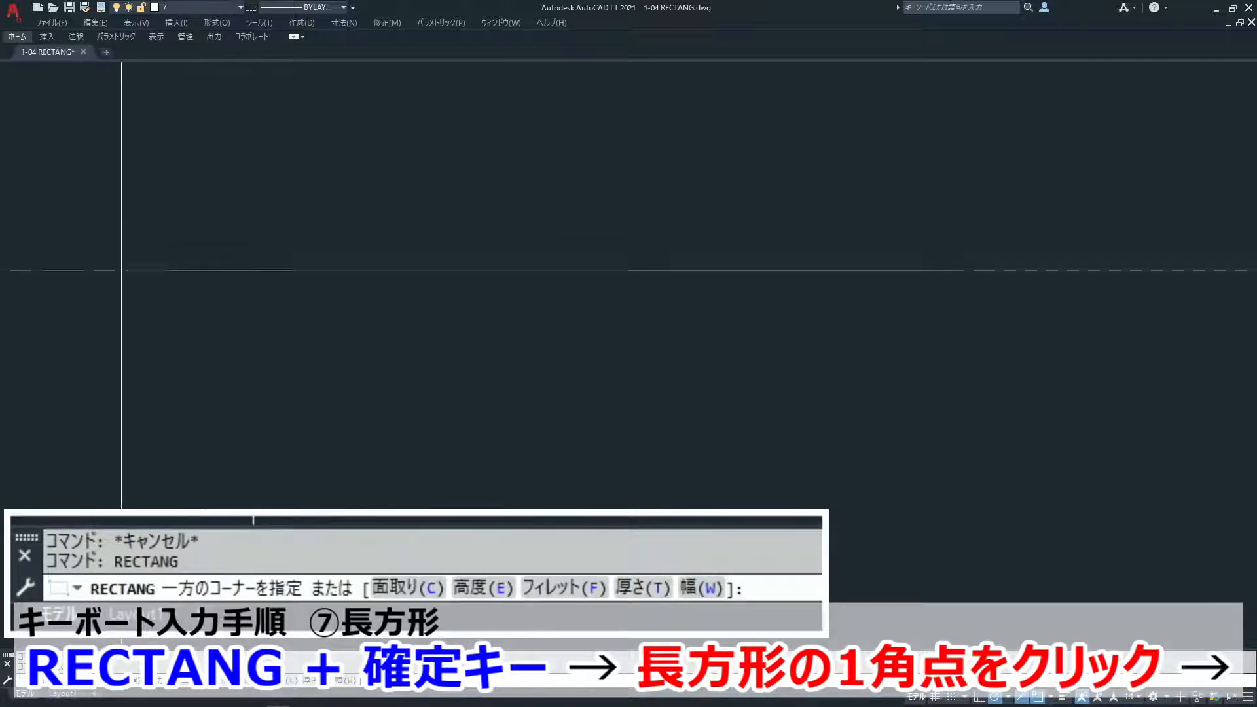
left_click(93, 290)
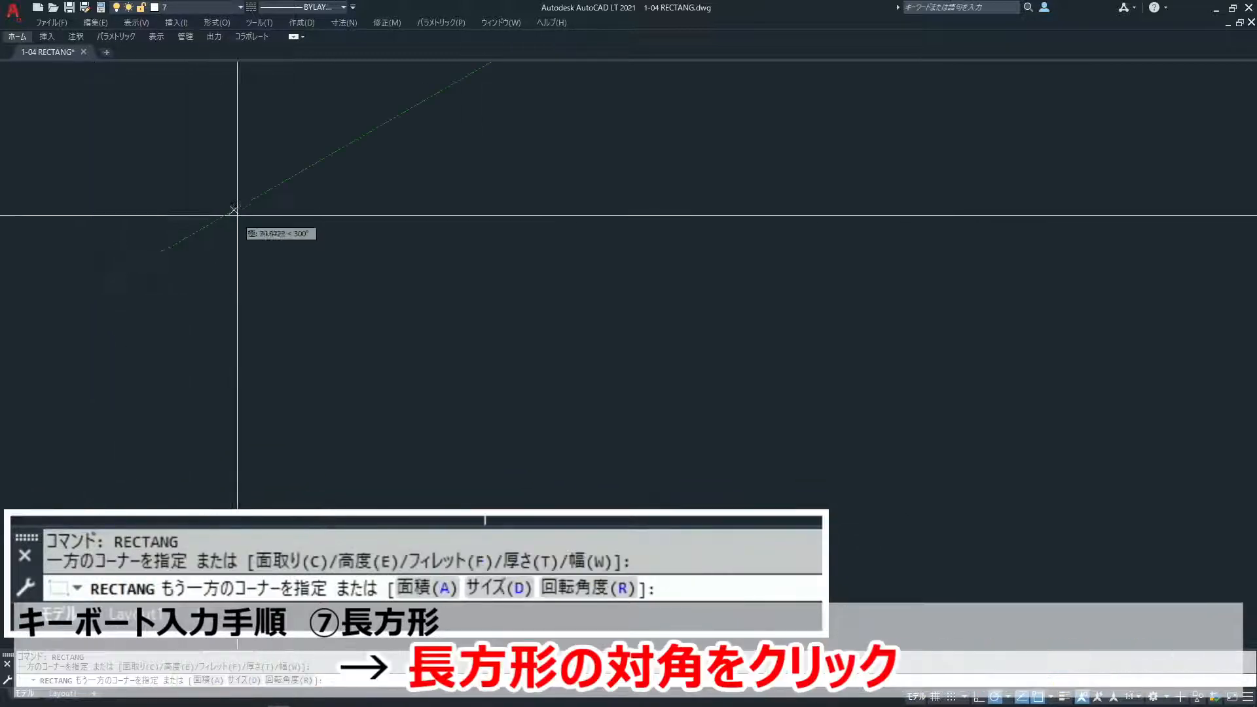
left_click(277, 128)
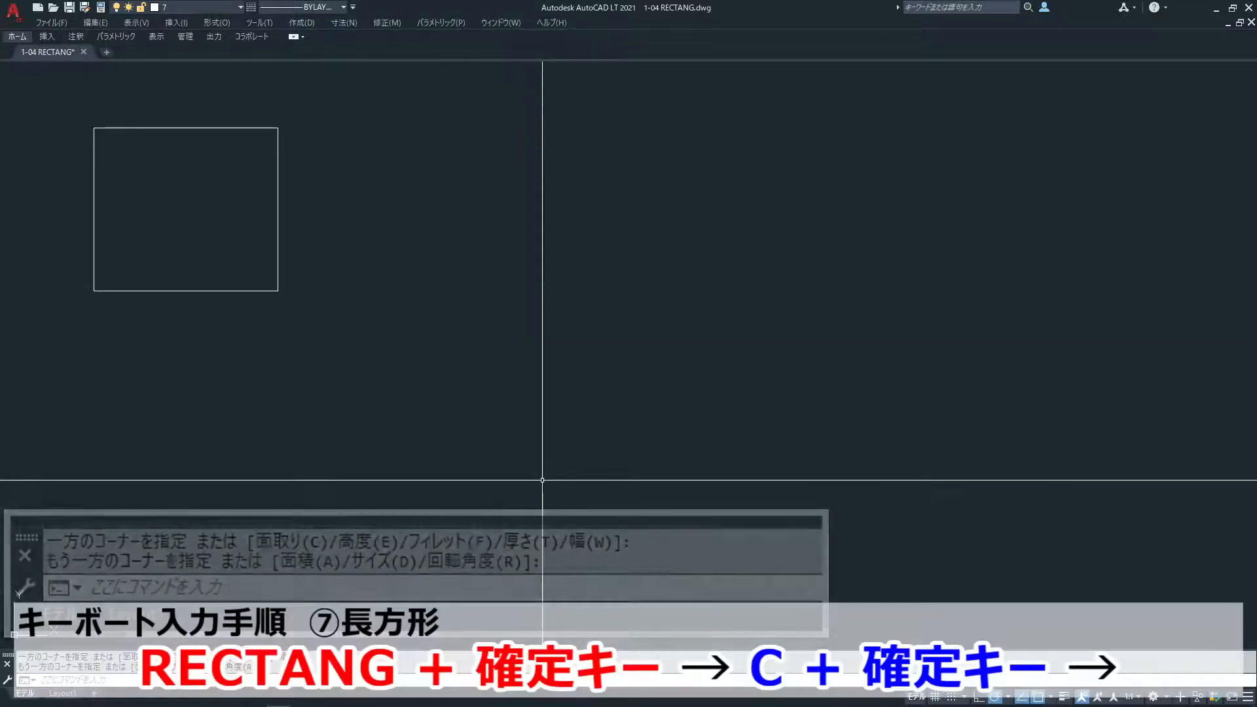
Draw a second rectangle to the right of the first with both chamfer distances set to 10, about 122 across its diagonal
key("Return")
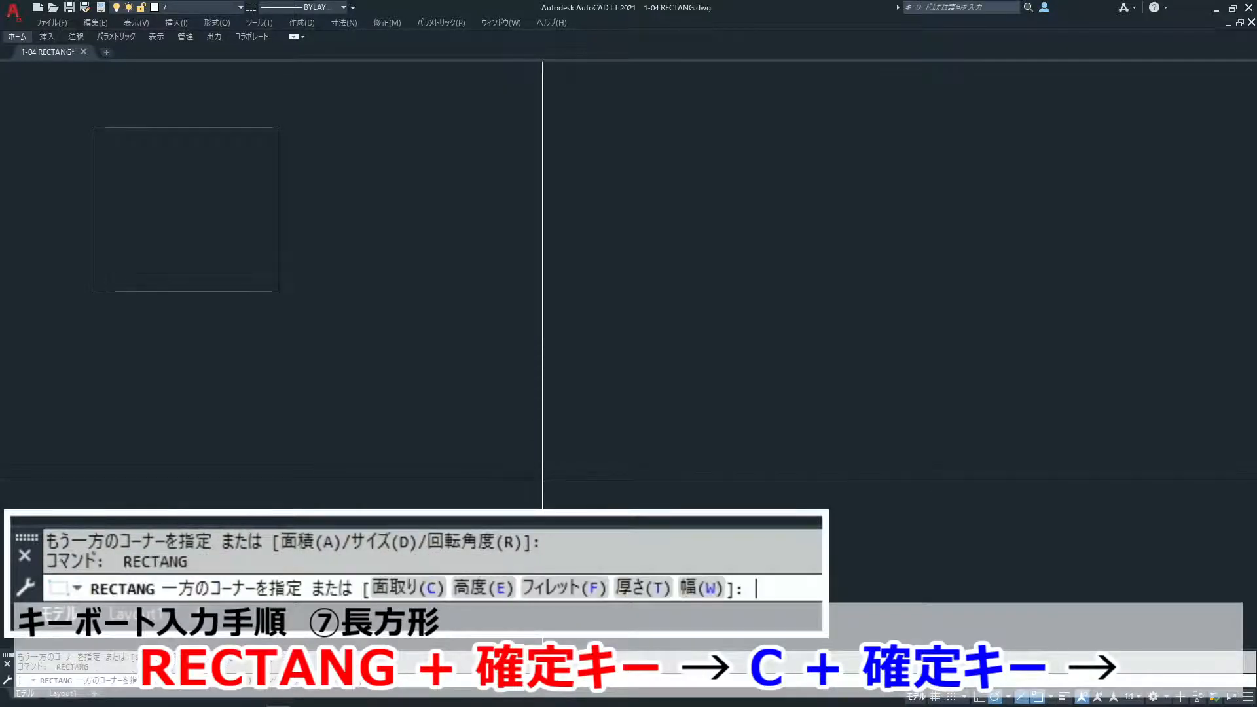
type("C")
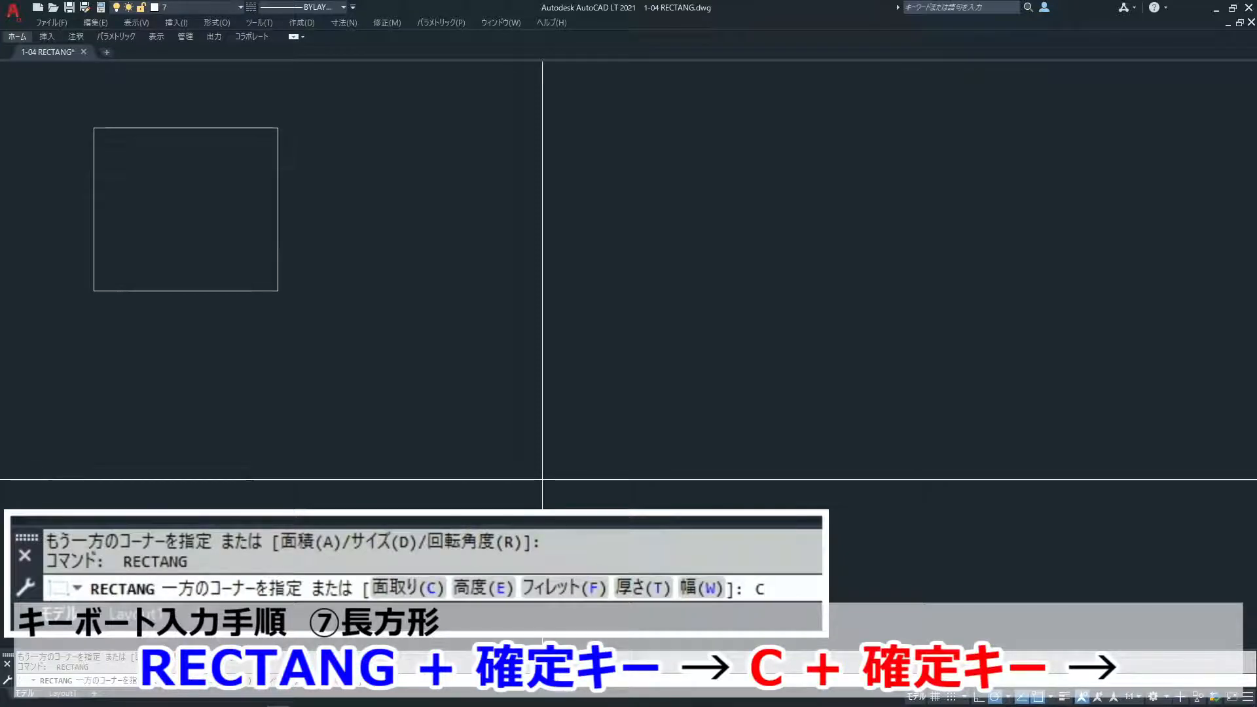
key("Return")
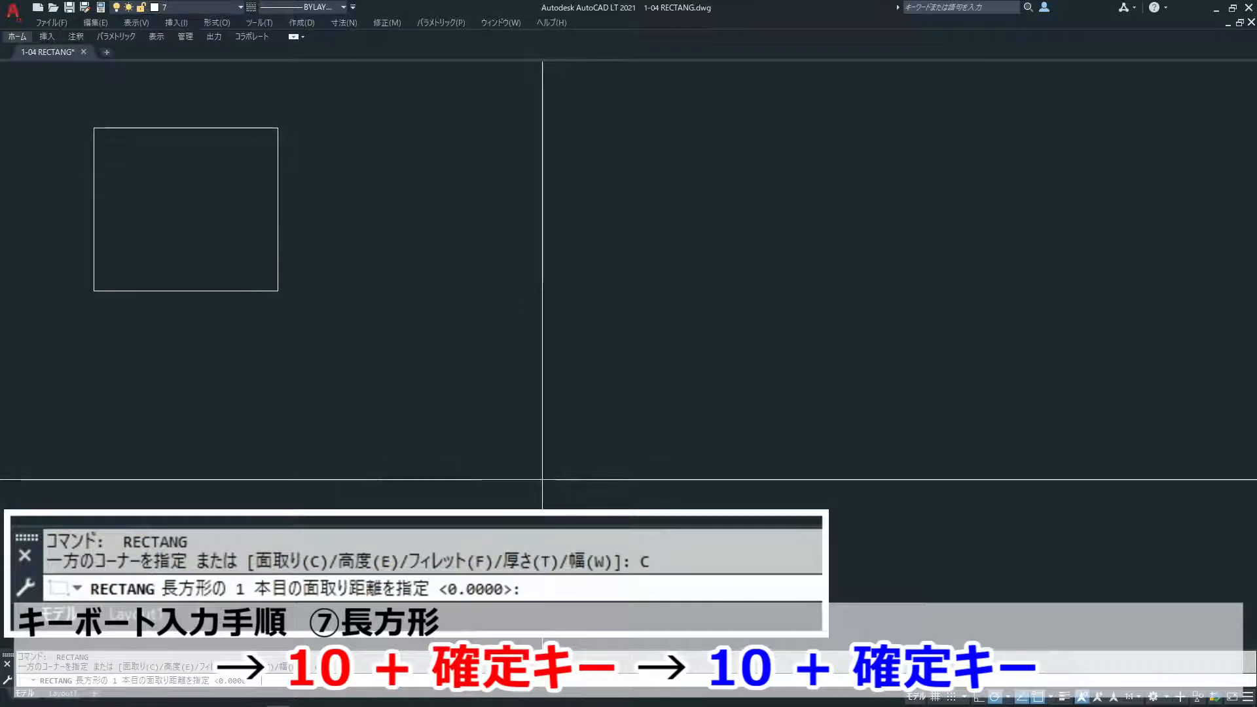
type("10")
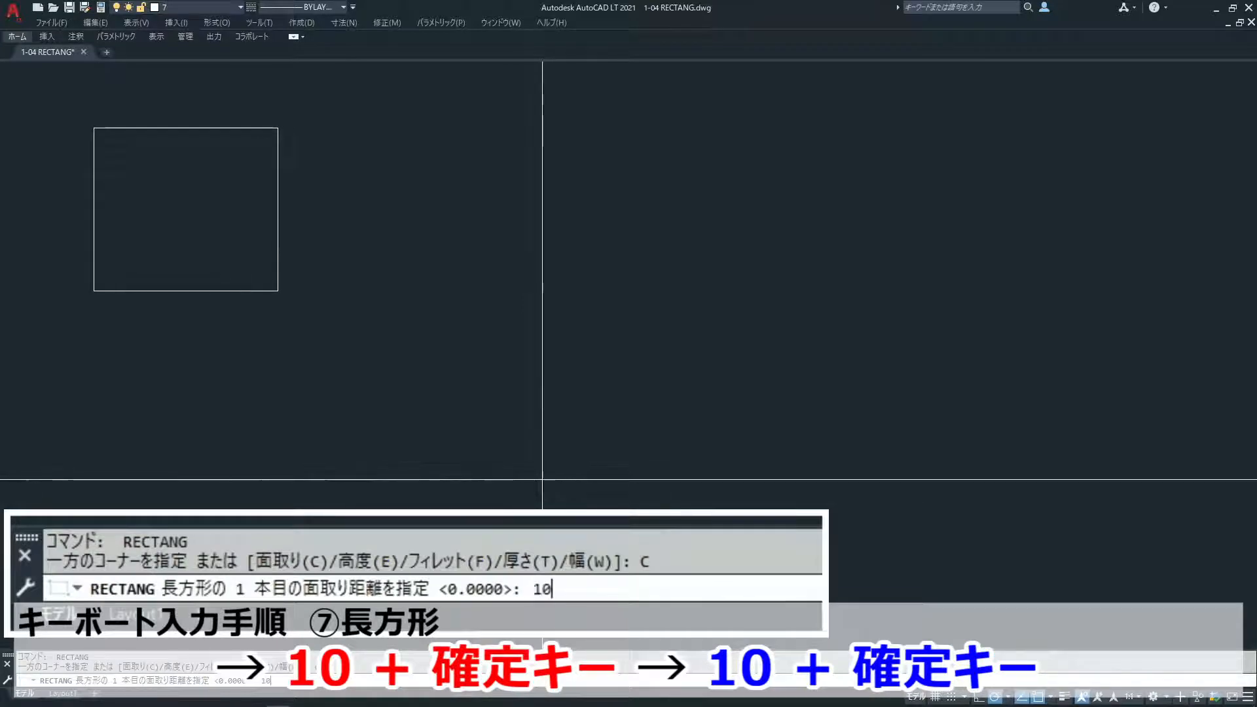
key("Return")
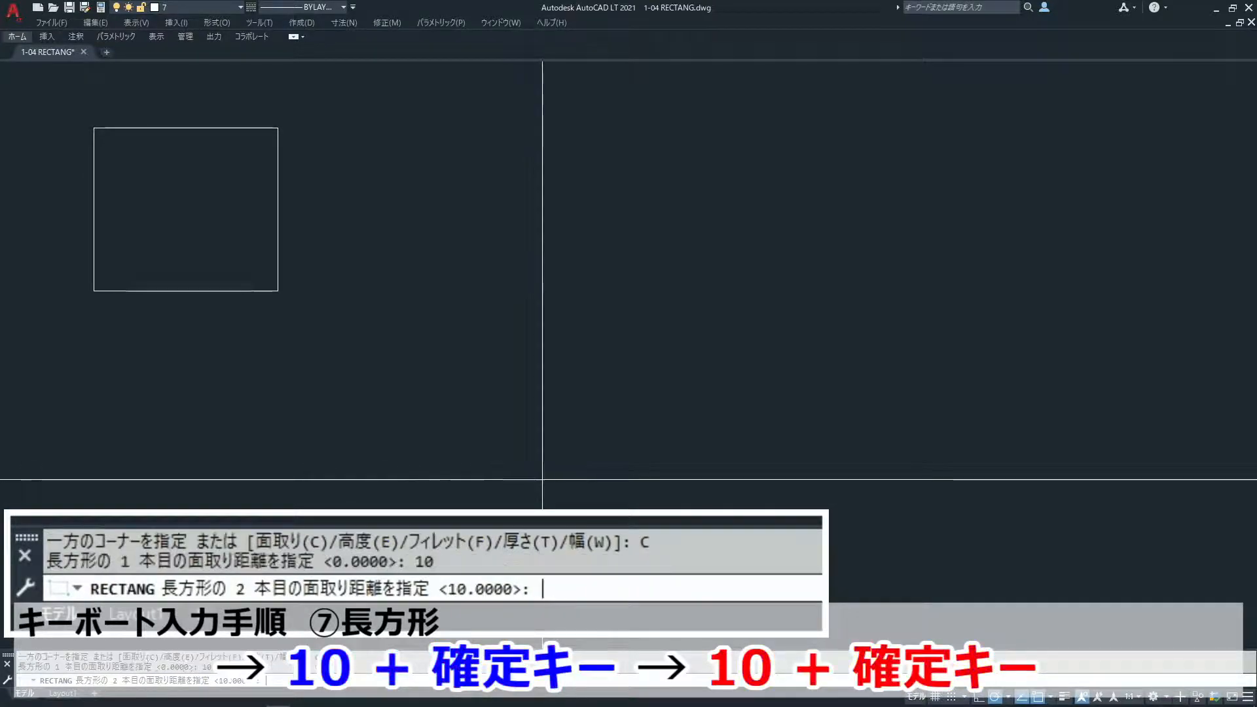
type("10")
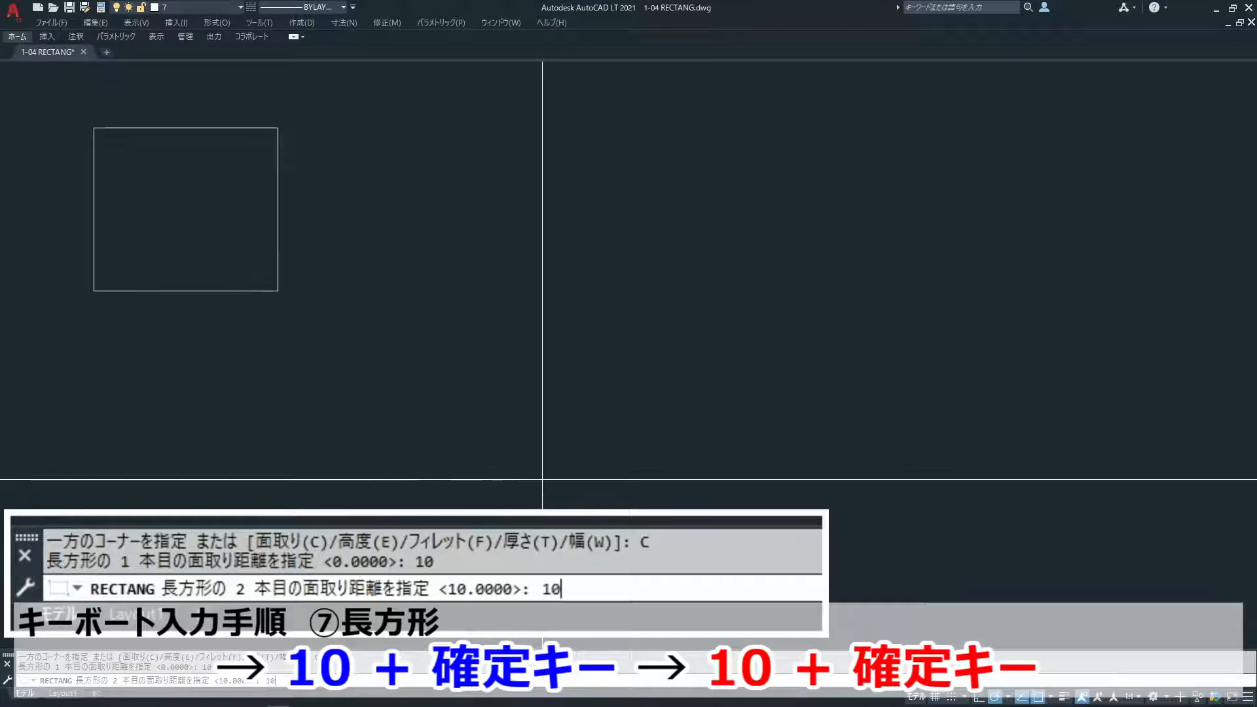
key("Return")
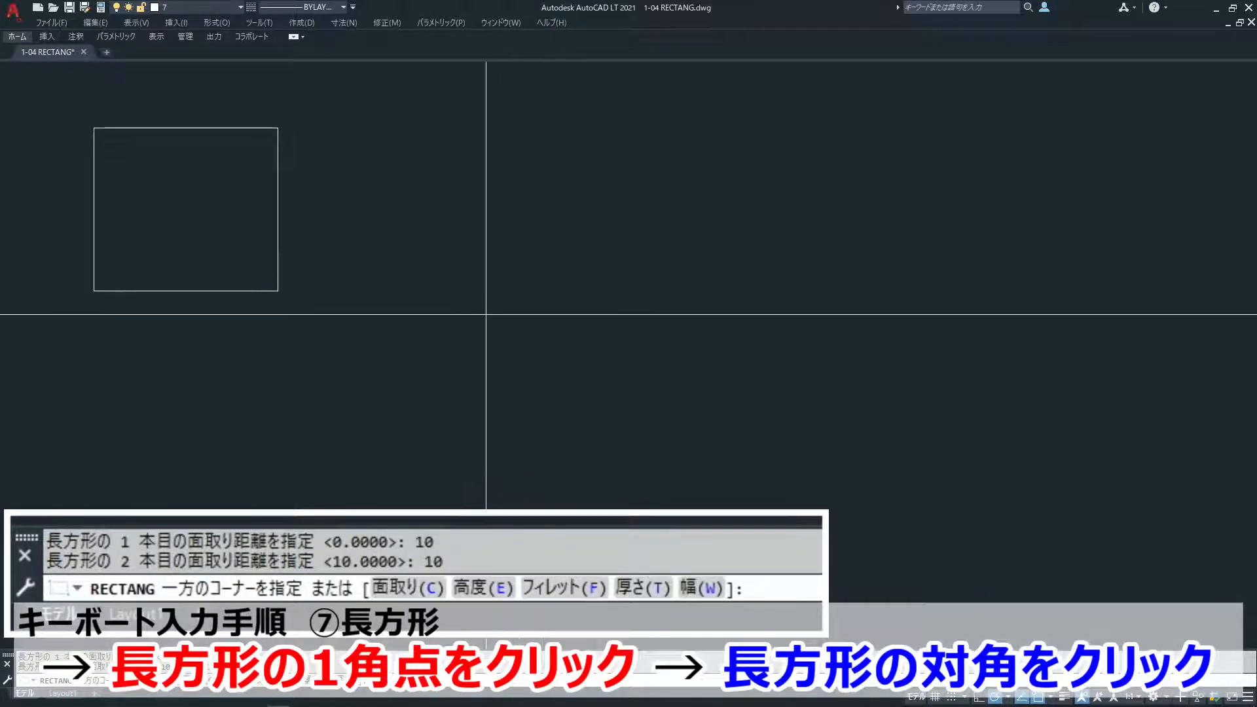
left_click(462, 291)
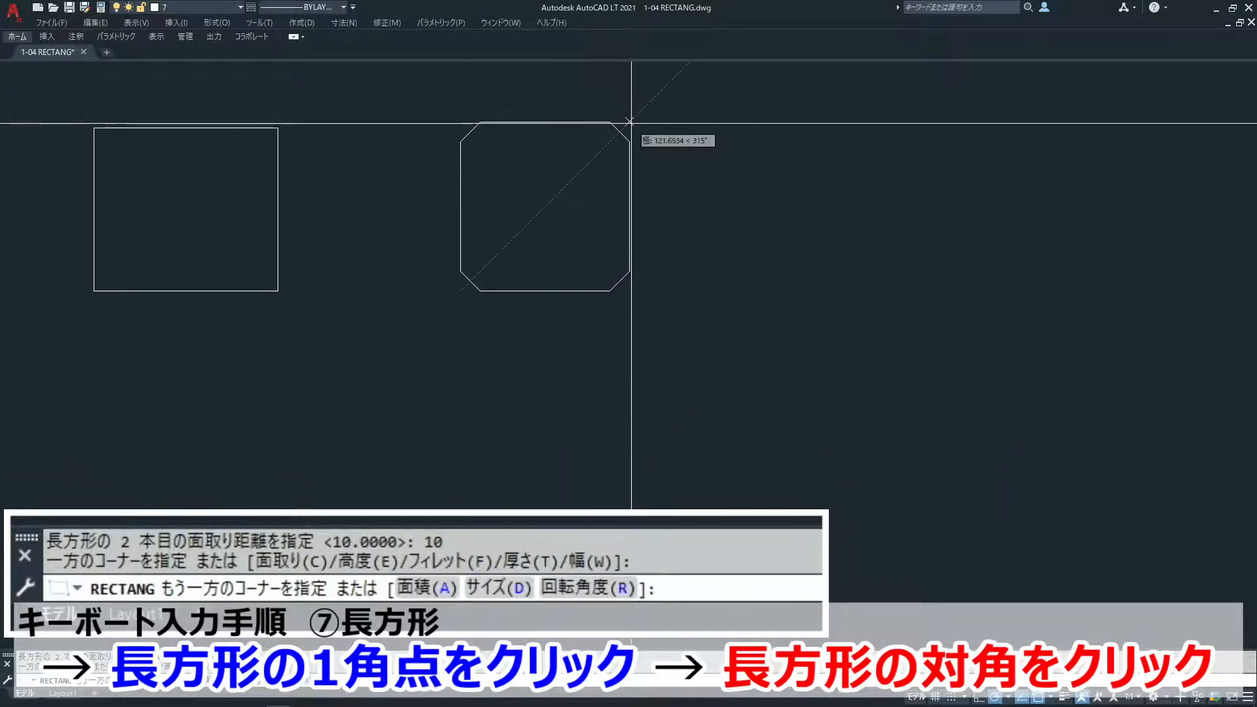
left_click(629, 121)
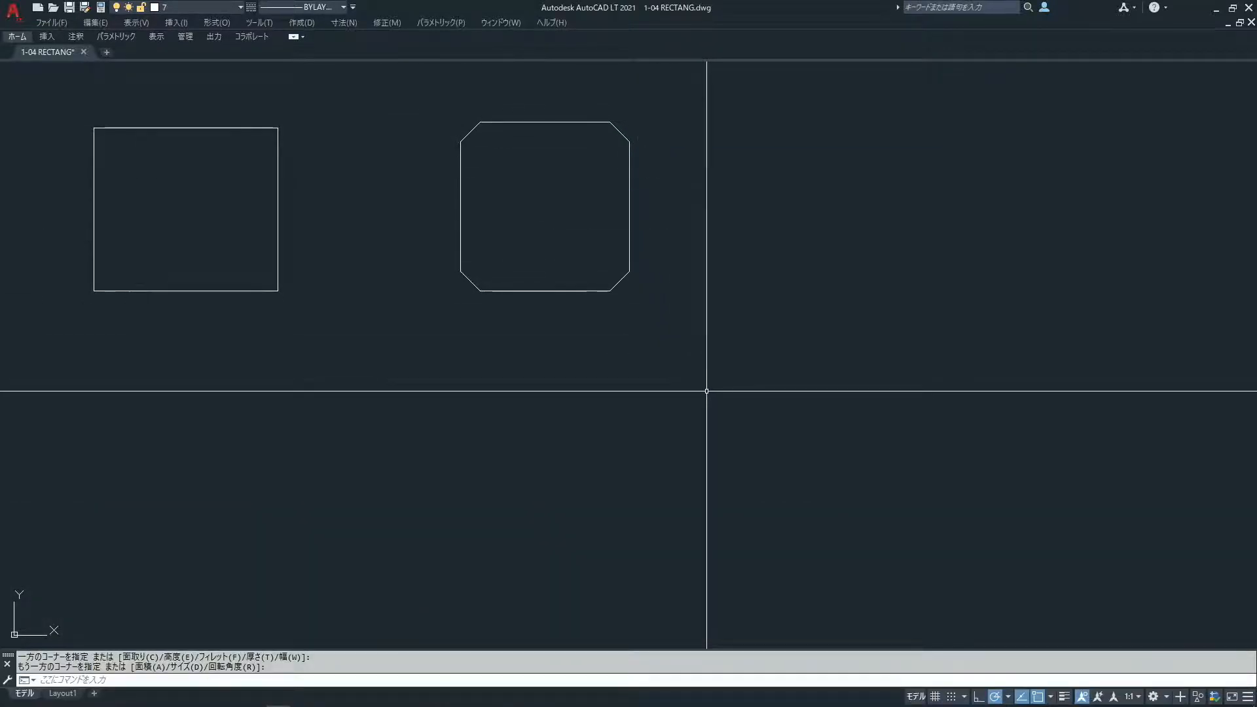
Add a horizontal linear dimension below the chamfered rectangle for its lower-right chamfer, keeping the default dimension text
type("d1")
key("Return")
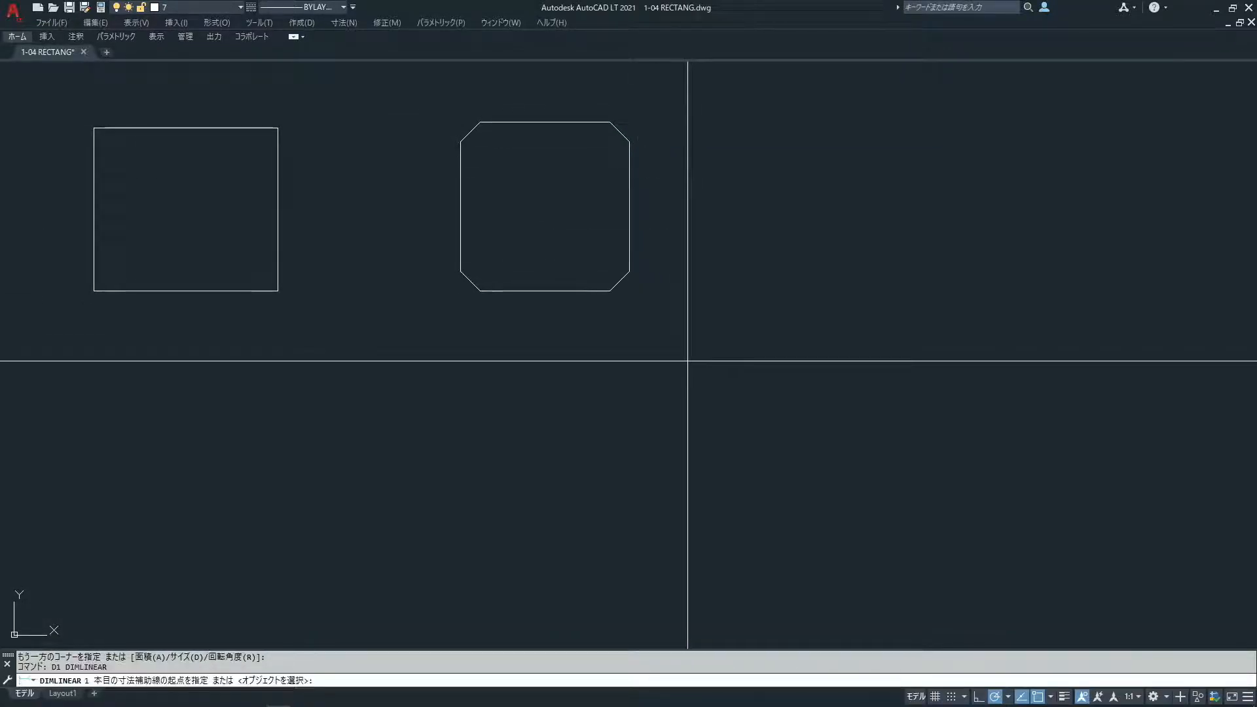
left_click(629, 270)
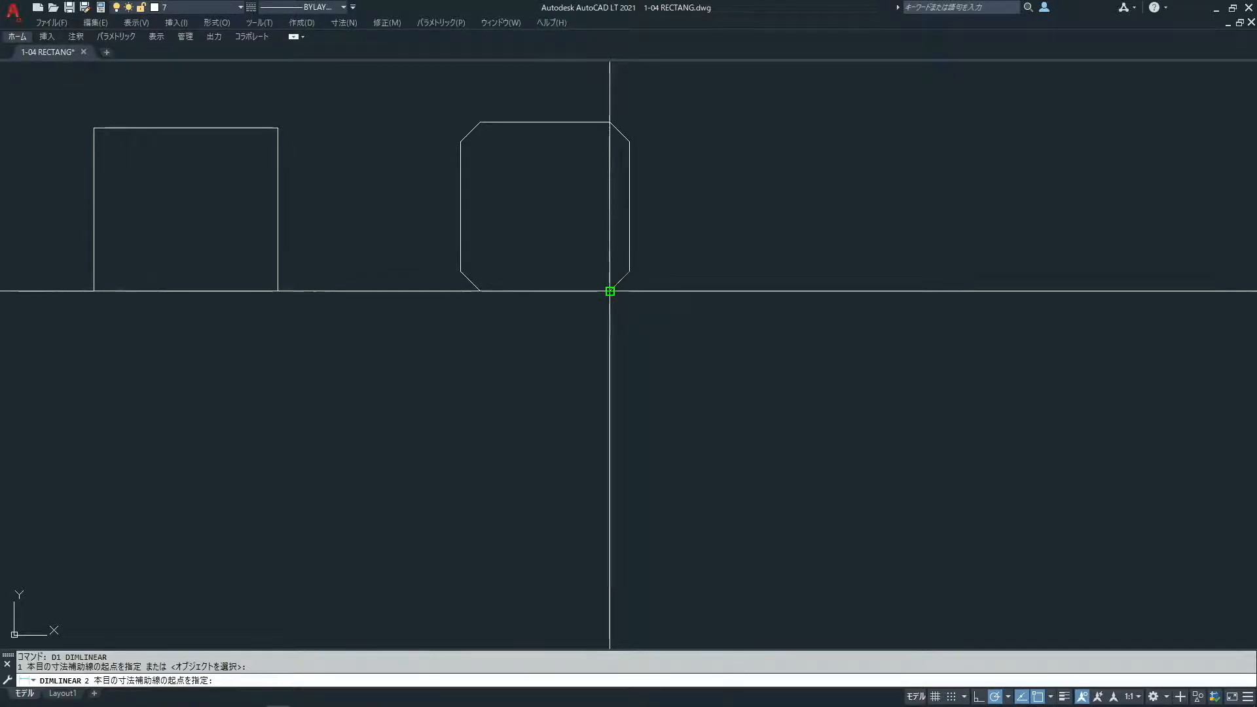
left_click(609, 291)
type("t")
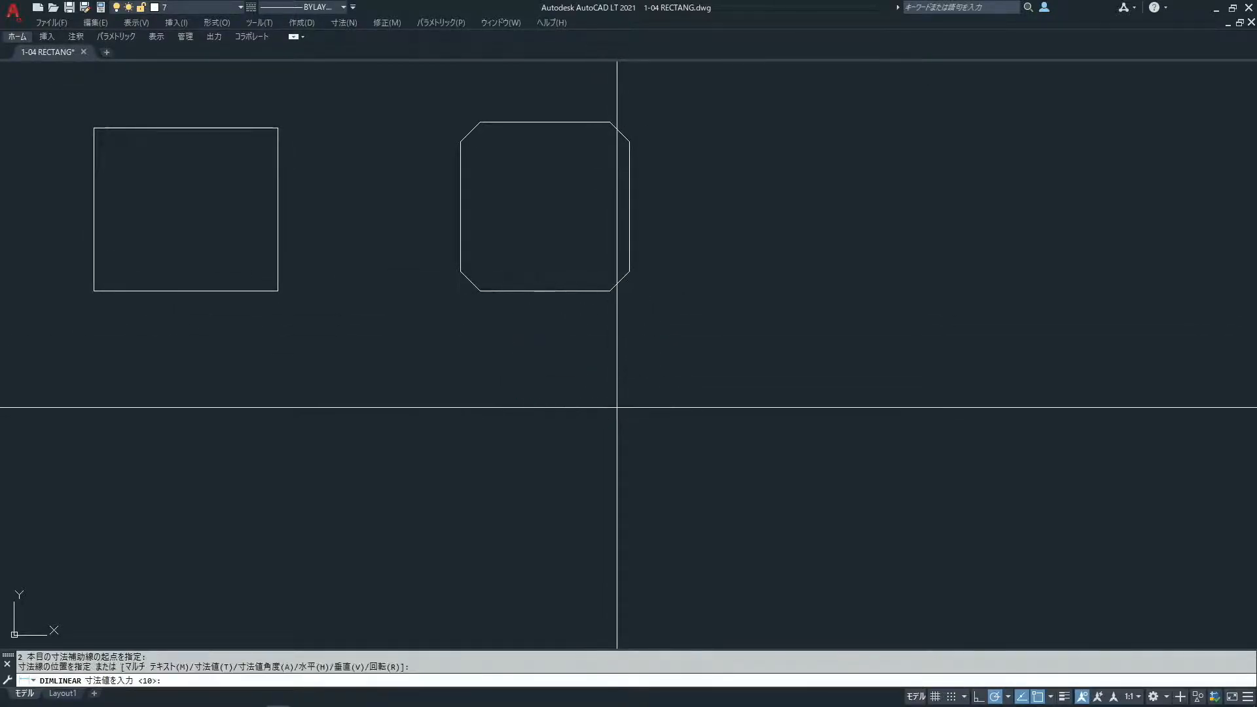
key("Return")
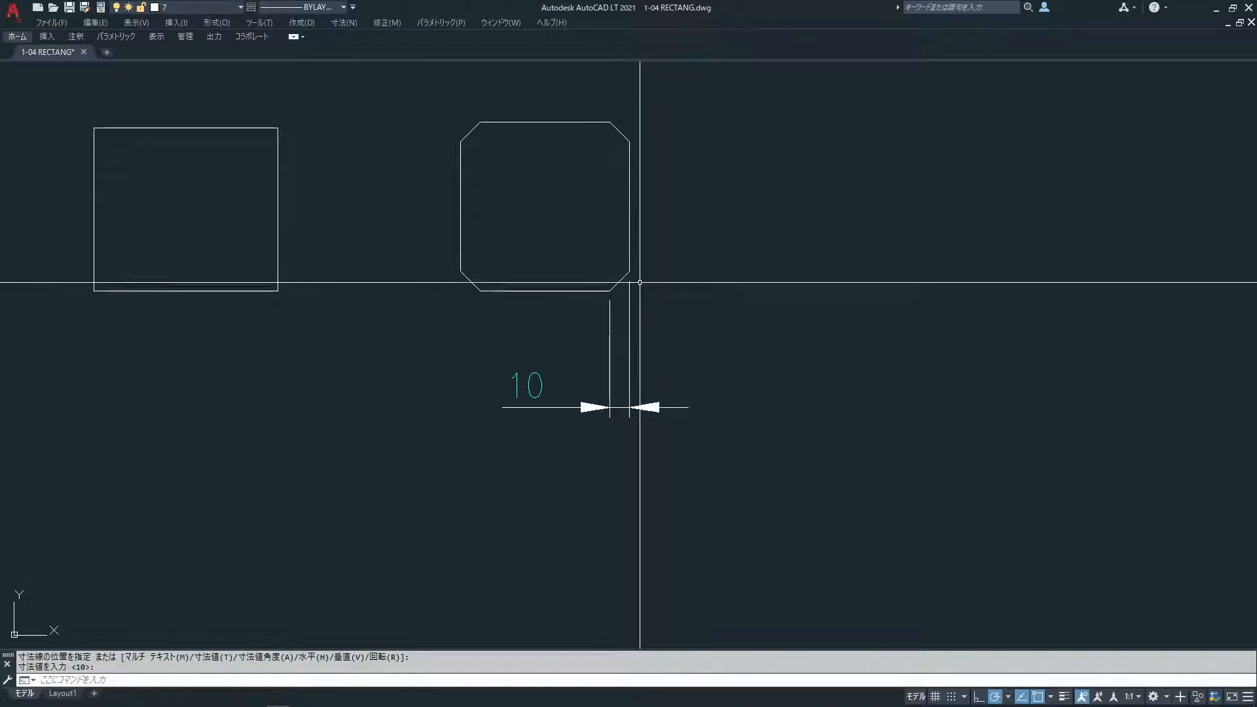
Add a vertical linear dimension to the right of the chamfered rectangle for its lower-right chamfer, keeping the default dimension text
key("Return")
left_click(608, 290)
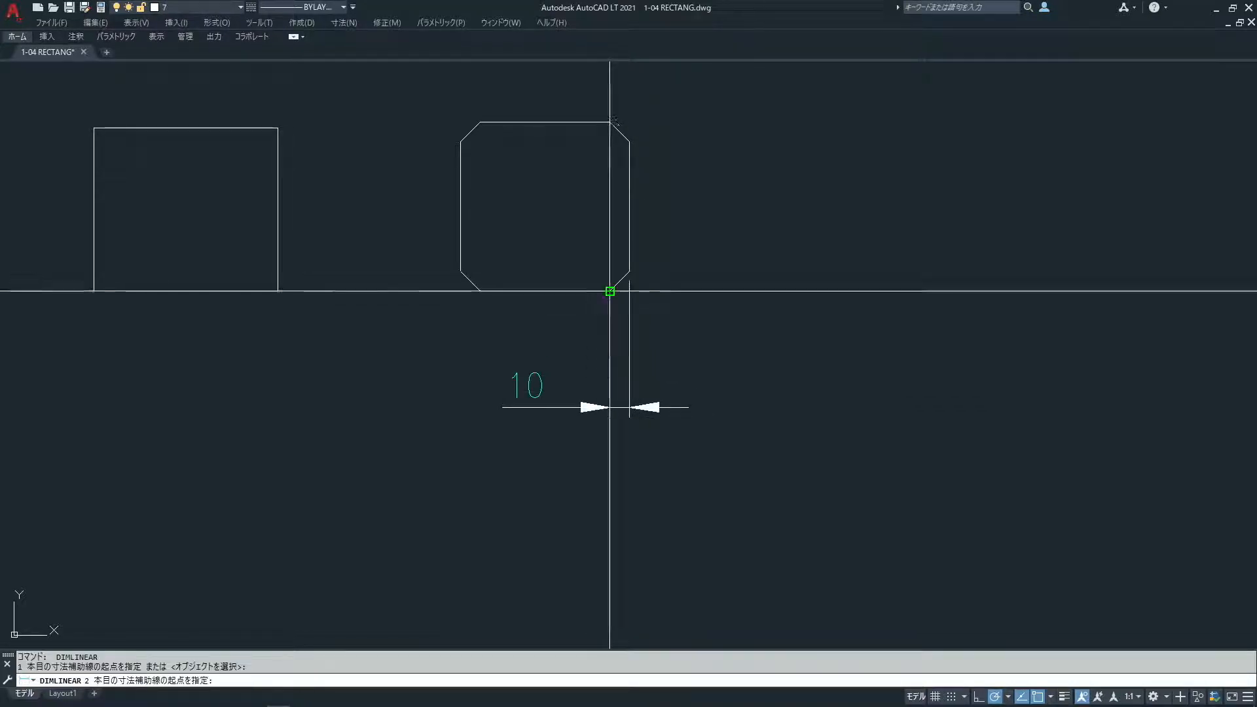
left_click(629, 271)
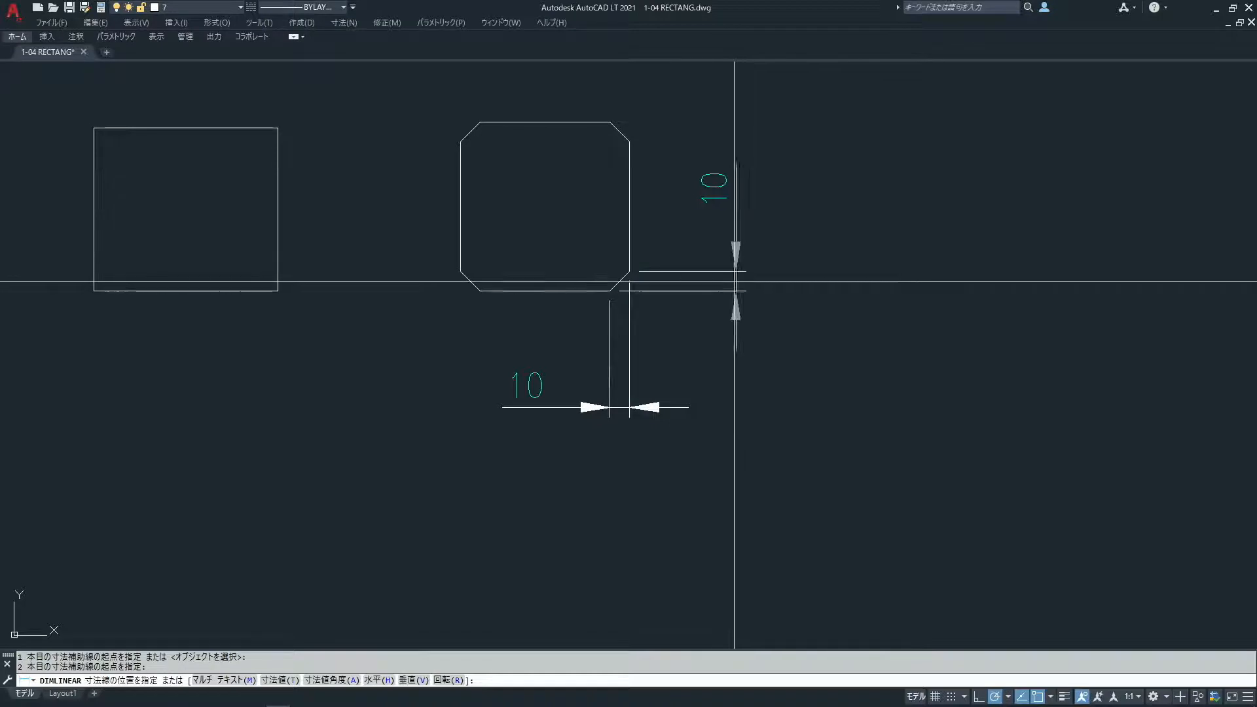
type("t")
key("Return")
key("Return")
left_click(725, 281)
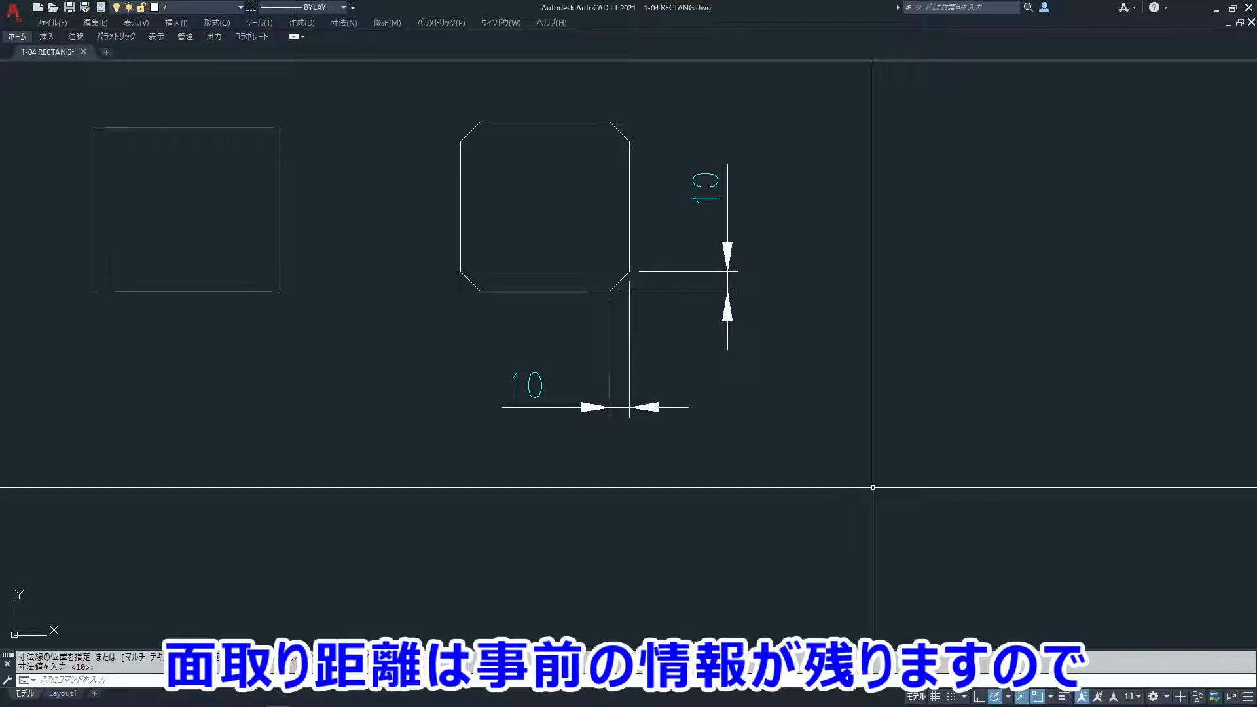
key("Return")
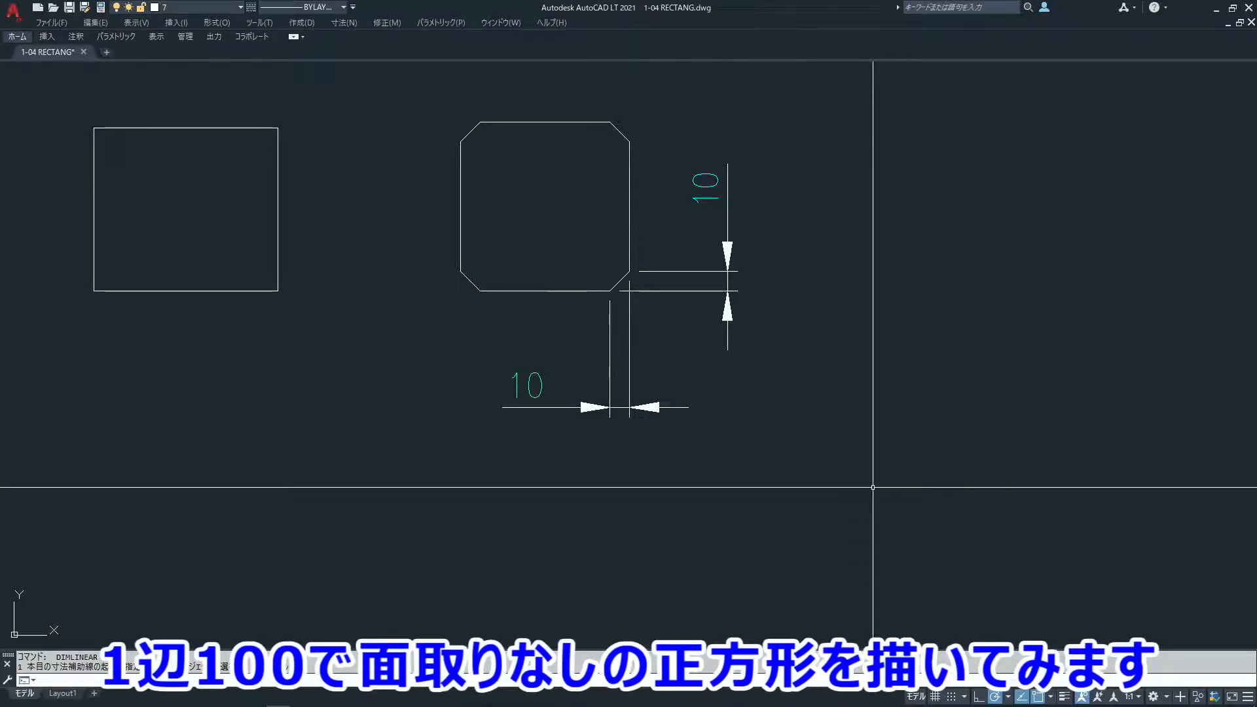
type("RE")
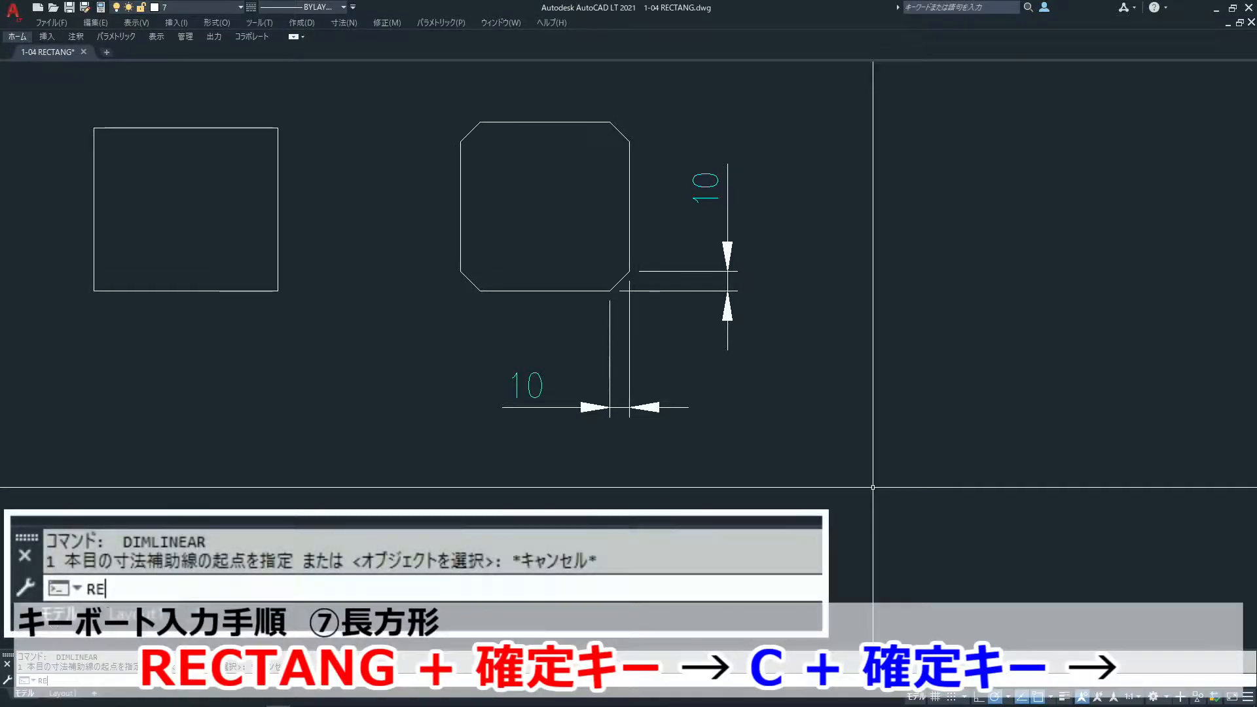
type("C")
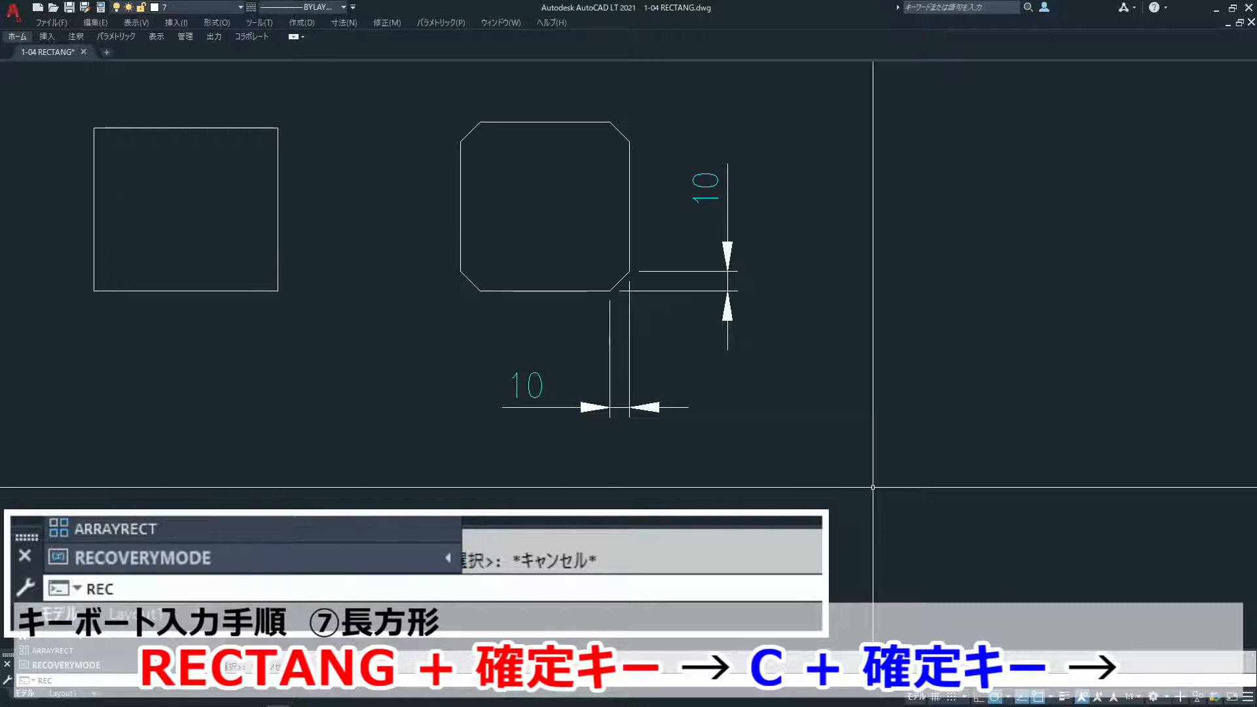
type("T")
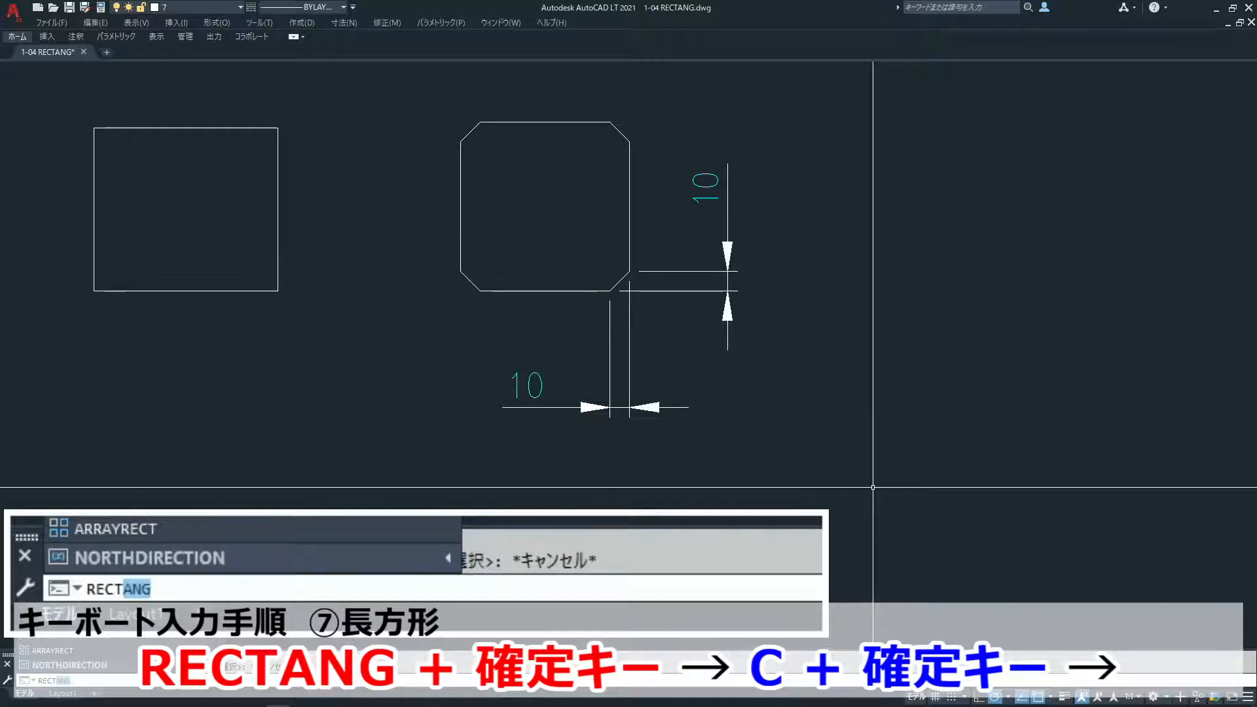
key("Return")
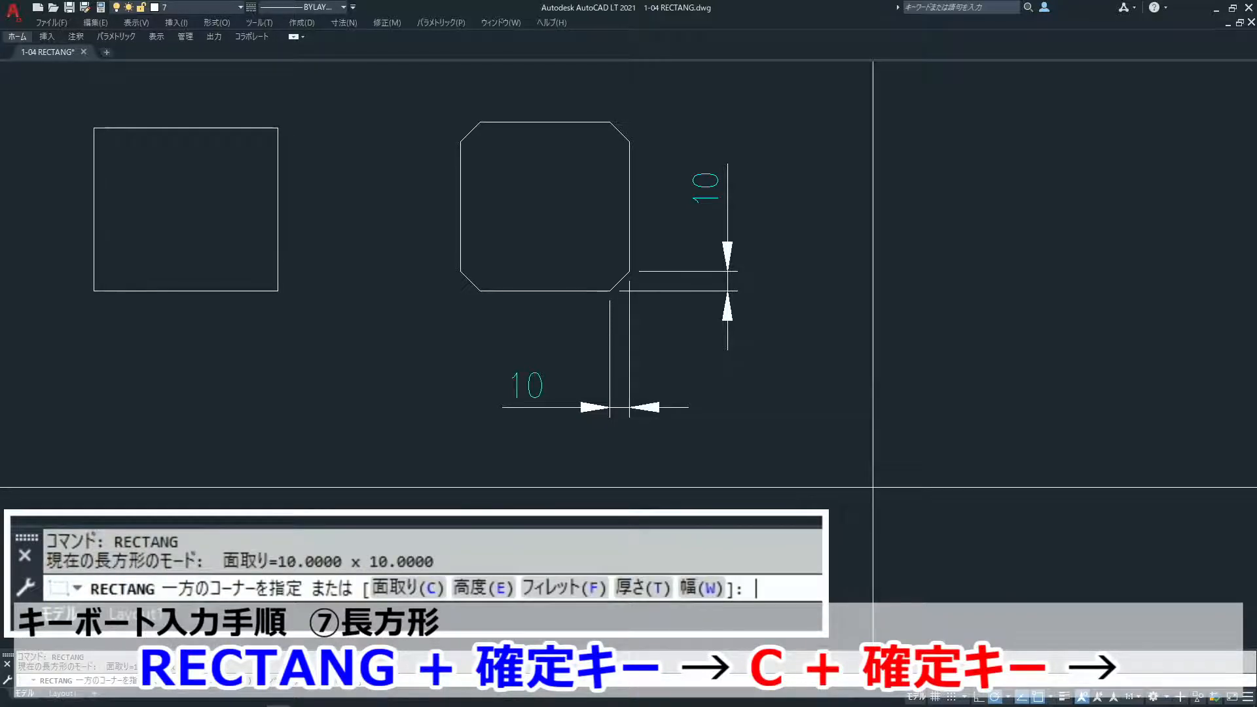
type("c")
key("Return")
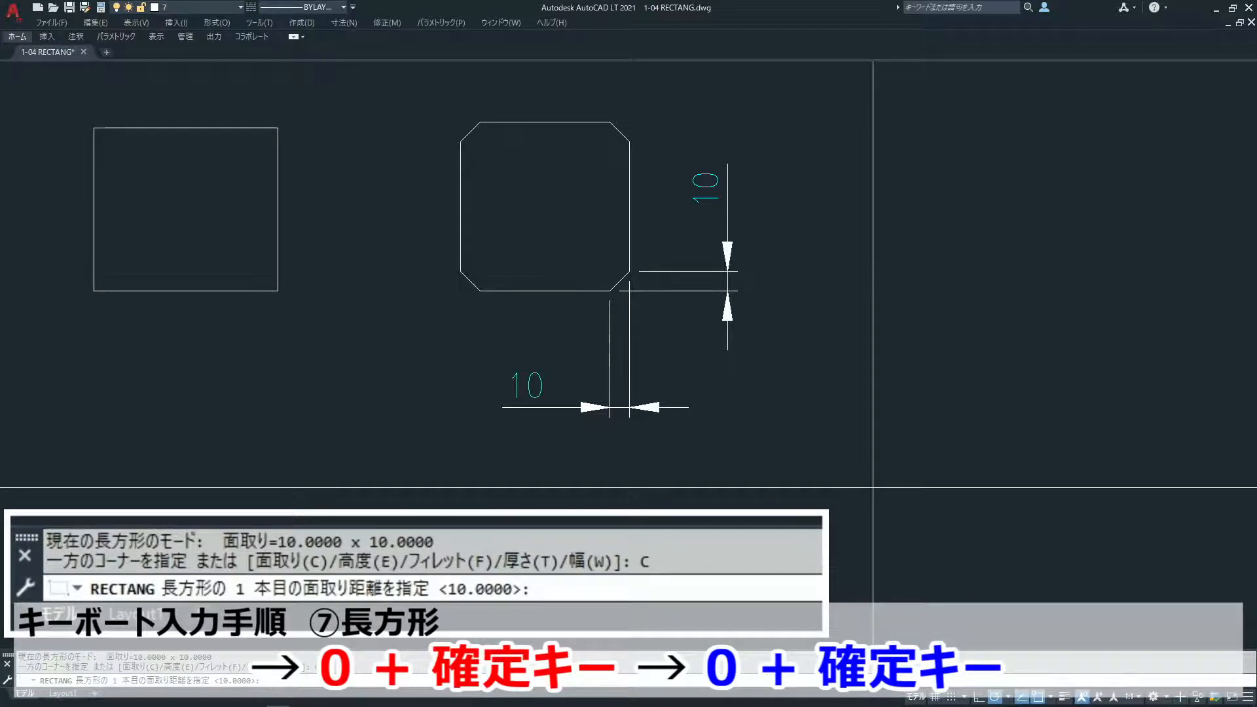
type("0")
key("Return")
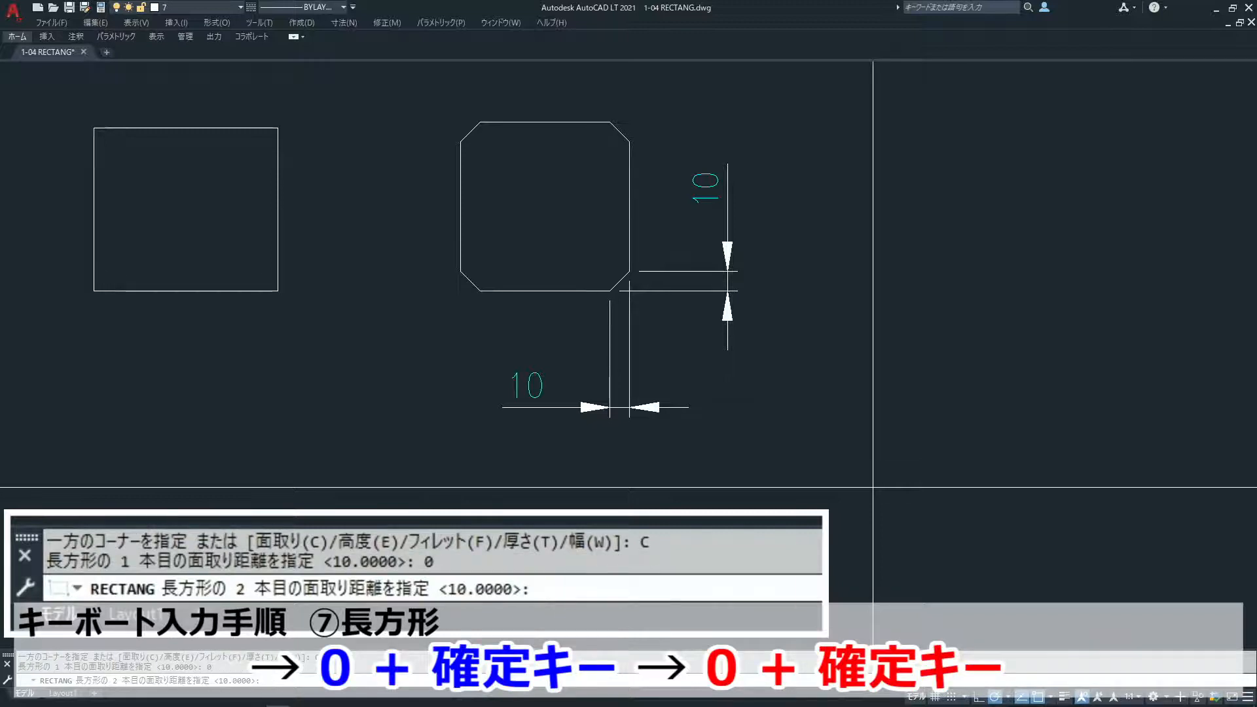
type("0")
key("Return")
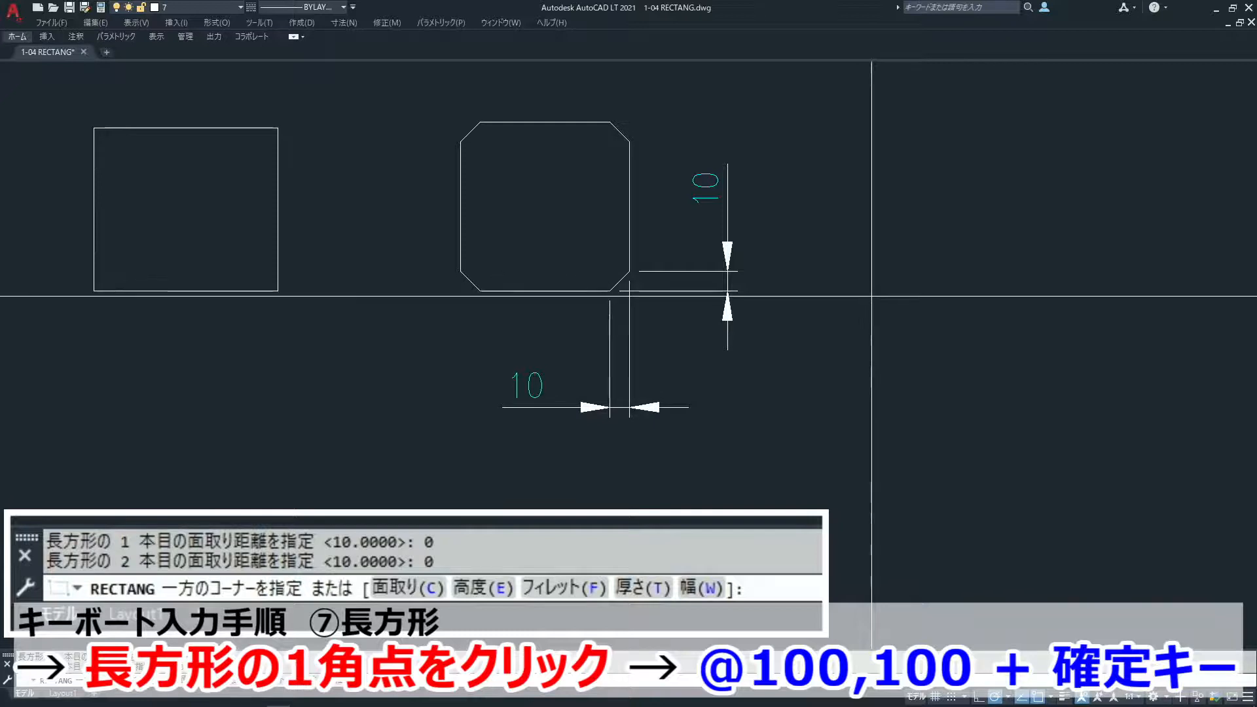
left_click(872, 297)
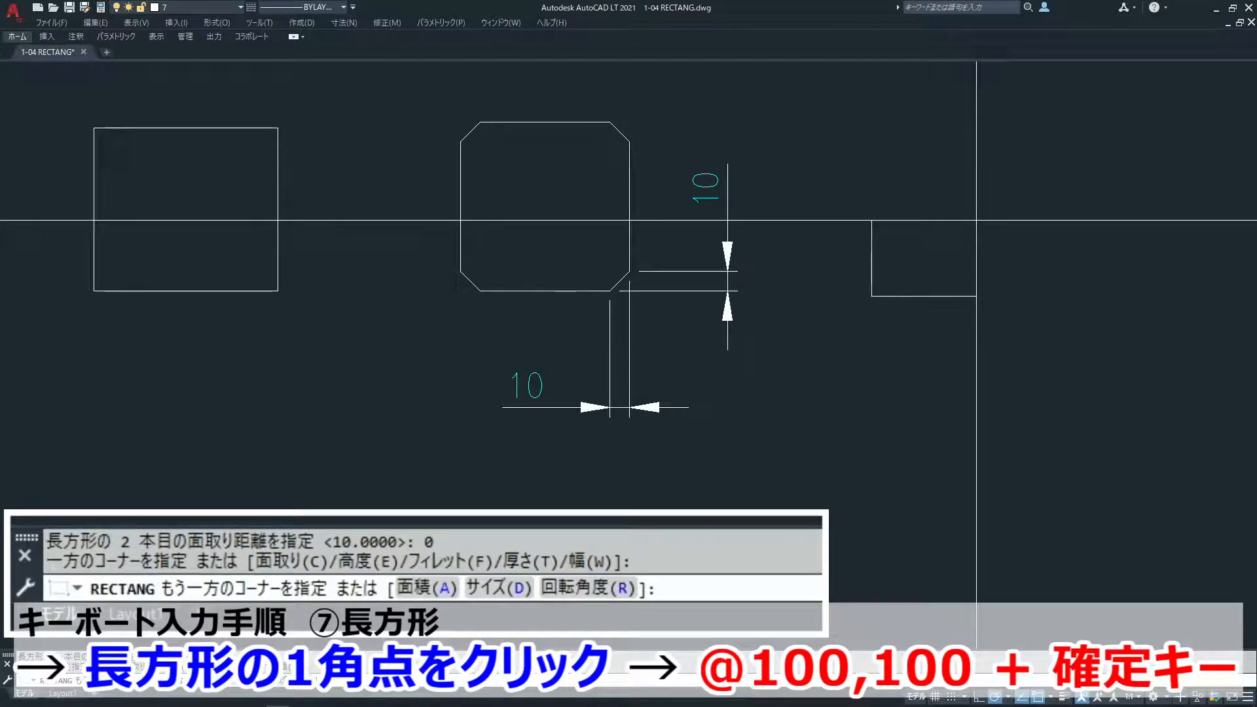
type("@100,100")
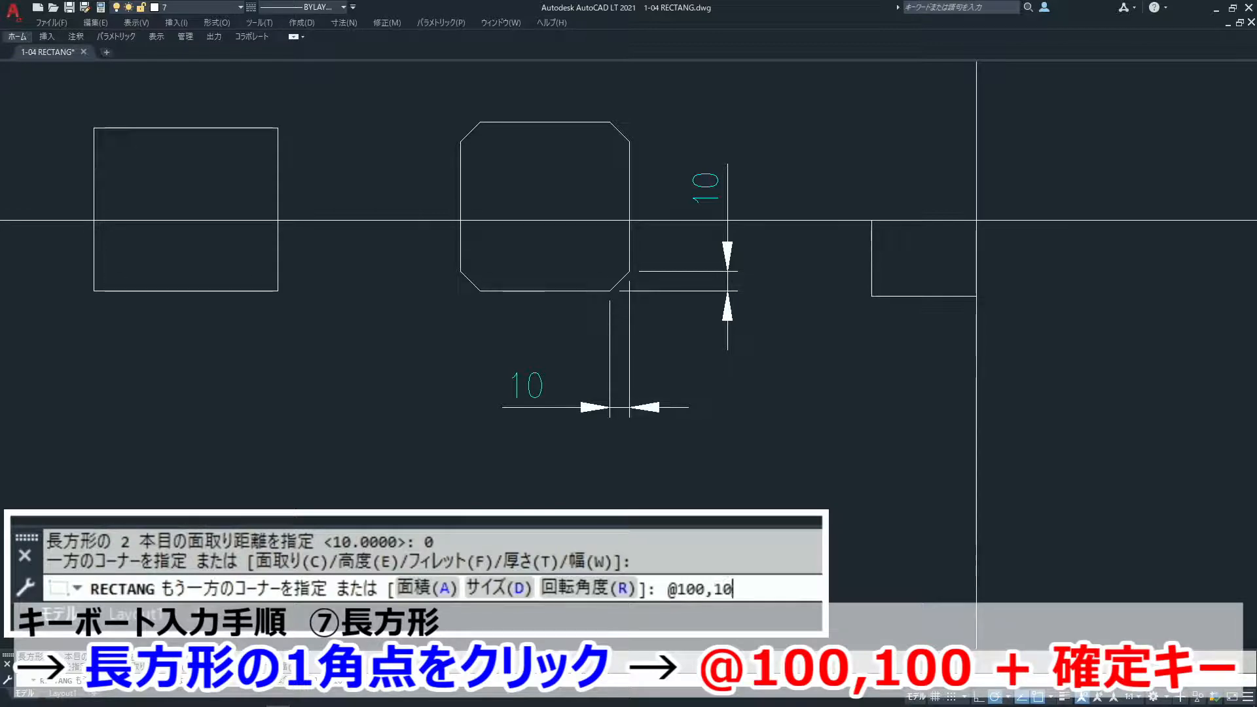
key("Return")
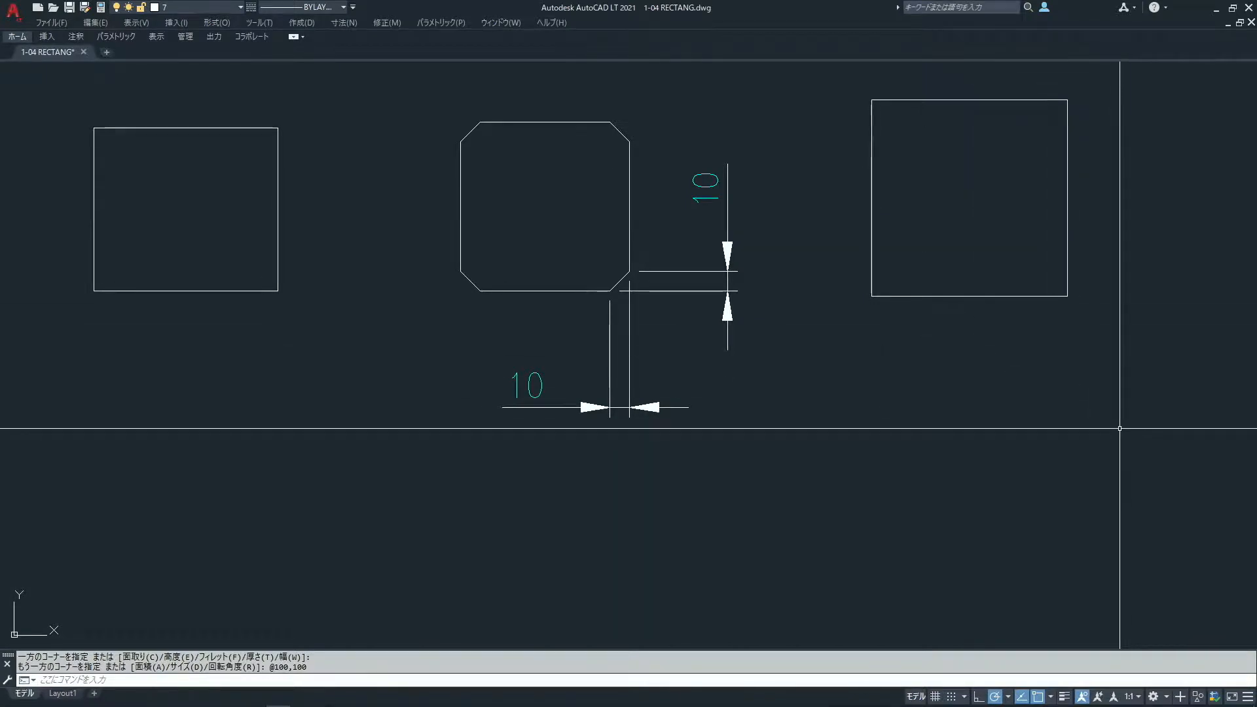
Add a horizontal linear dimension below the new square for its bottom edge, keeping the default dimension text
type("D1")
key("Return")
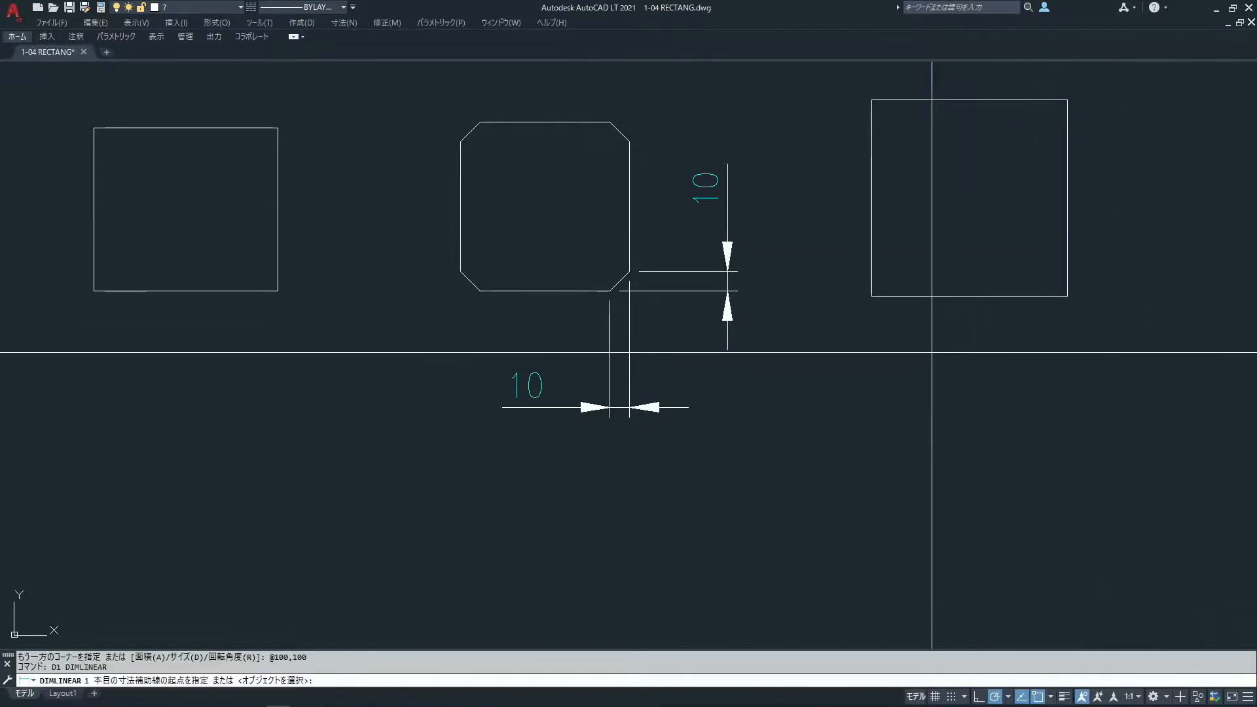
left_click(872, 297)
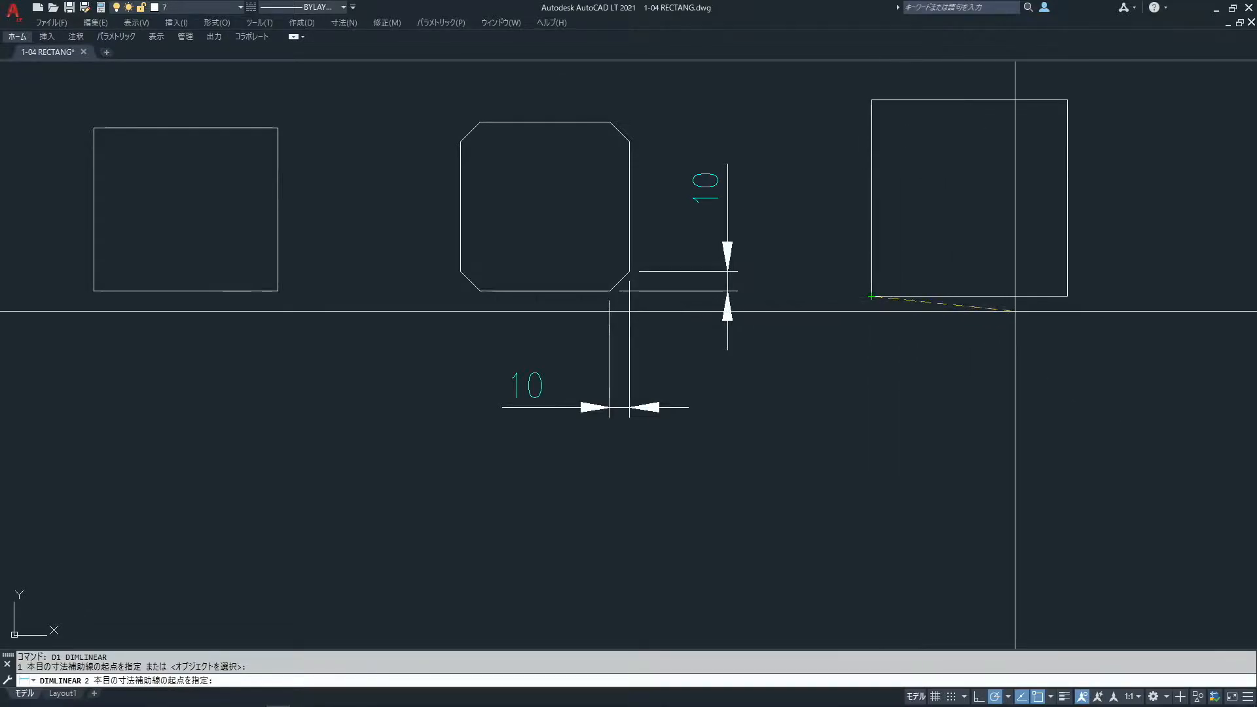
left_click(1067, 296)
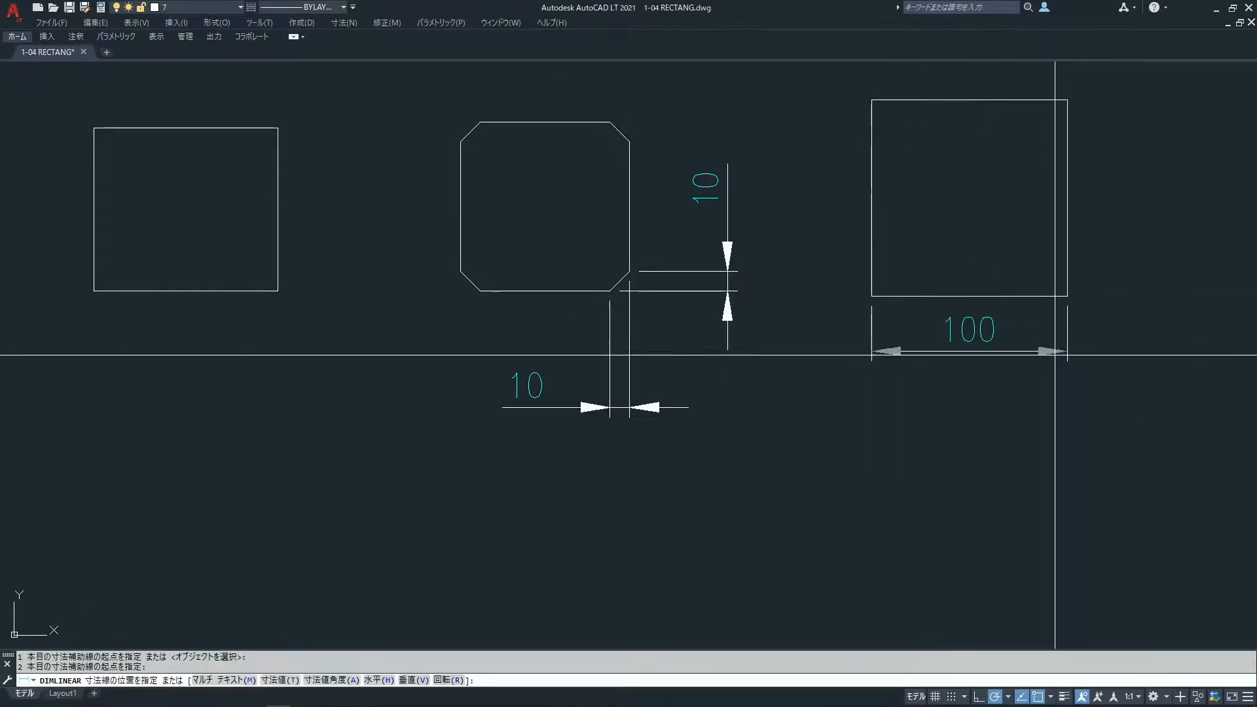
left_click(1041, 421)
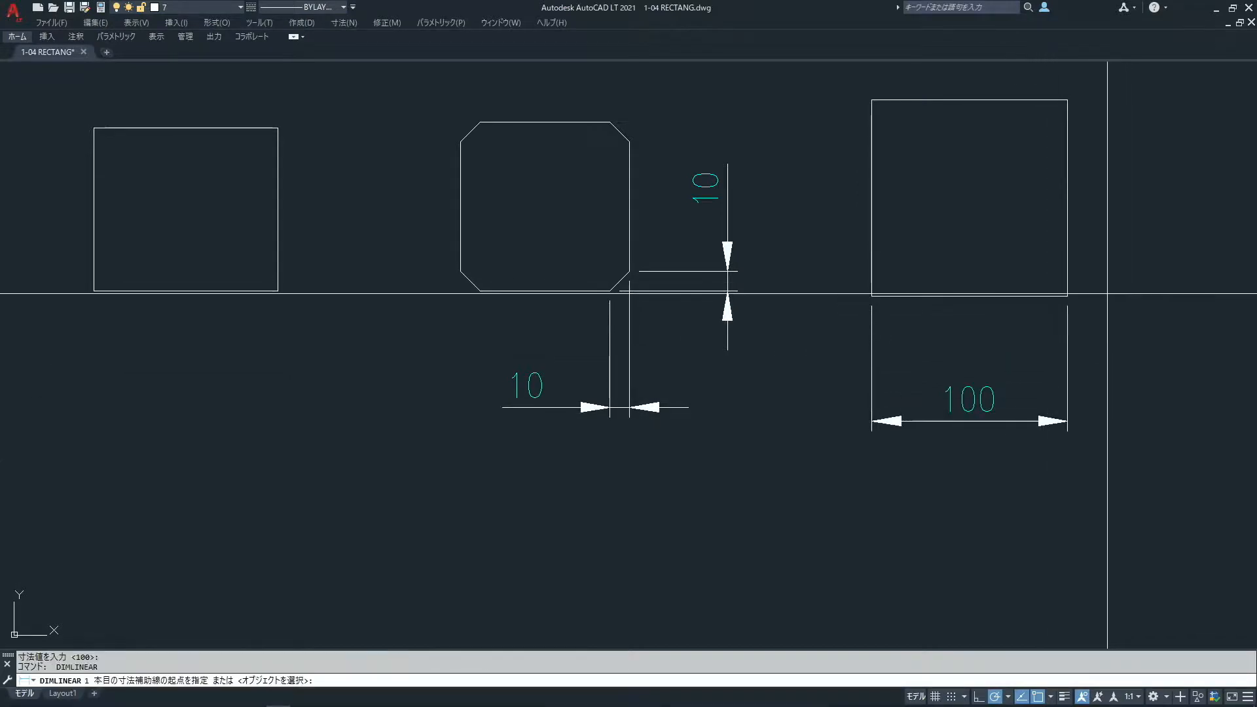
Add a vertical linear dimension to the right of the new square for its right edge, keeping the default dimension text
key("Return")
left_click(1067, 296)
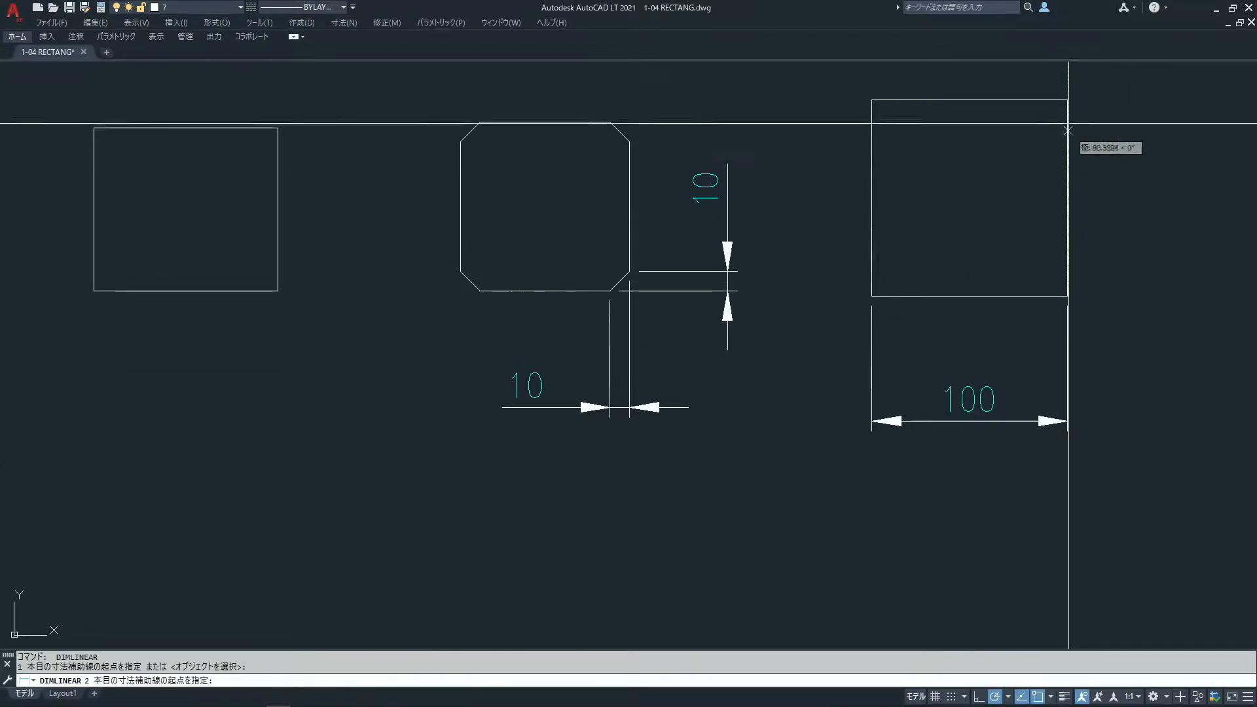
left_click(1068, 100)
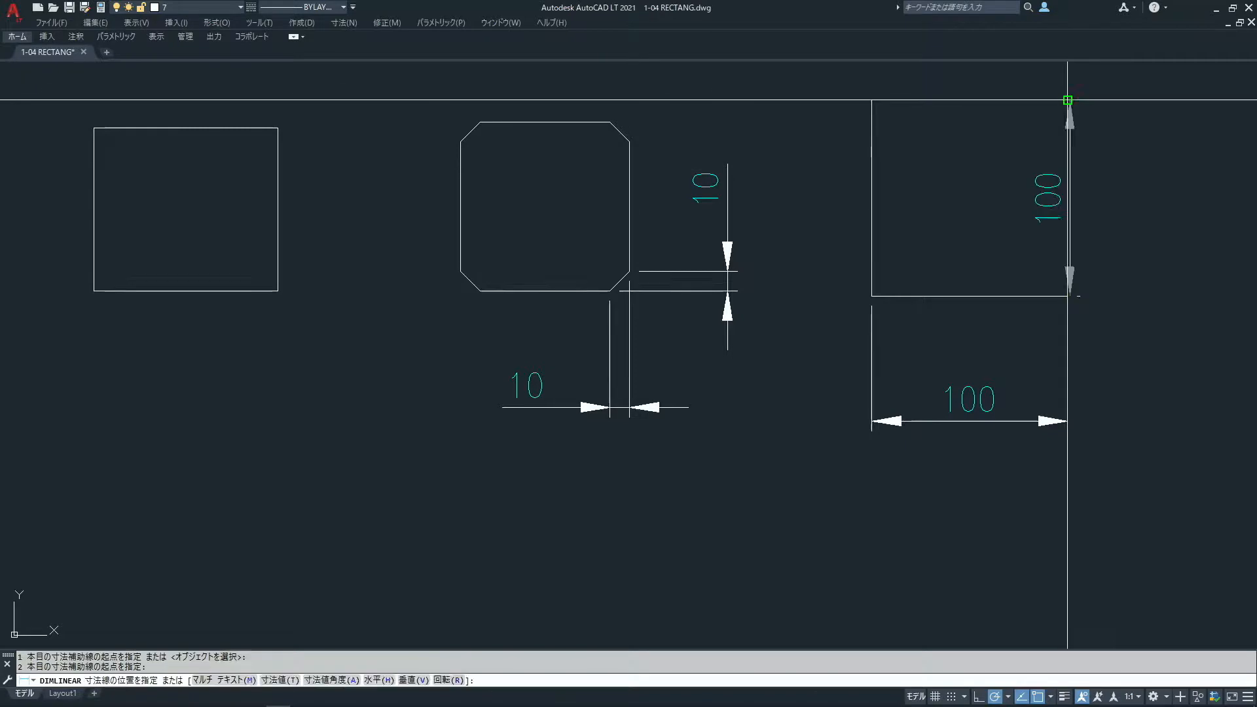
left_click(1181, 174)
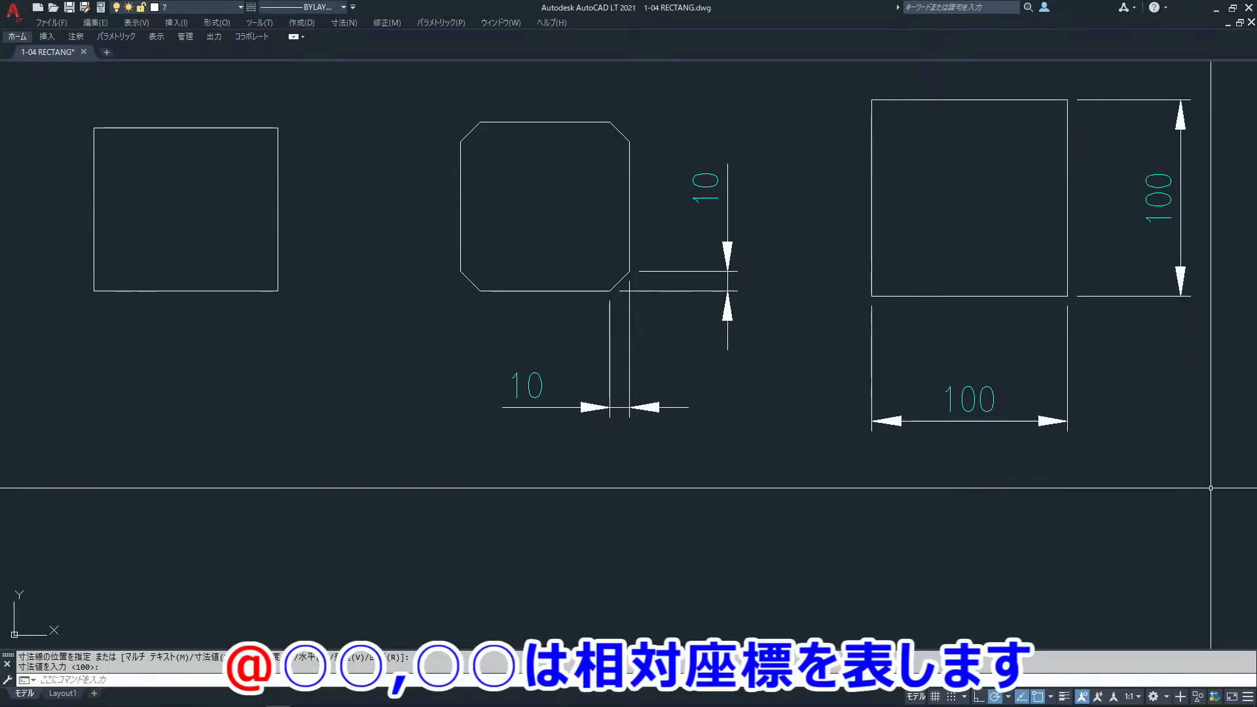